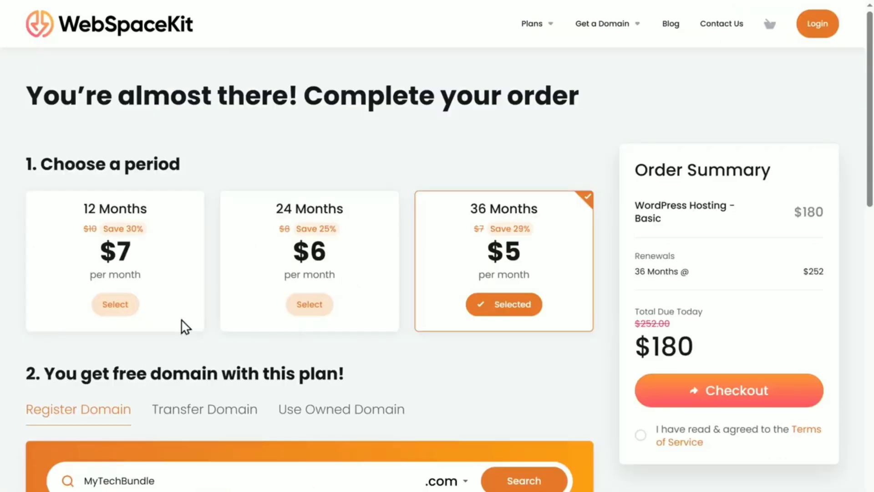
Choose the 12-month hosting period and register mytechbundle.com as the plan's free domain
left_click(113, 304)
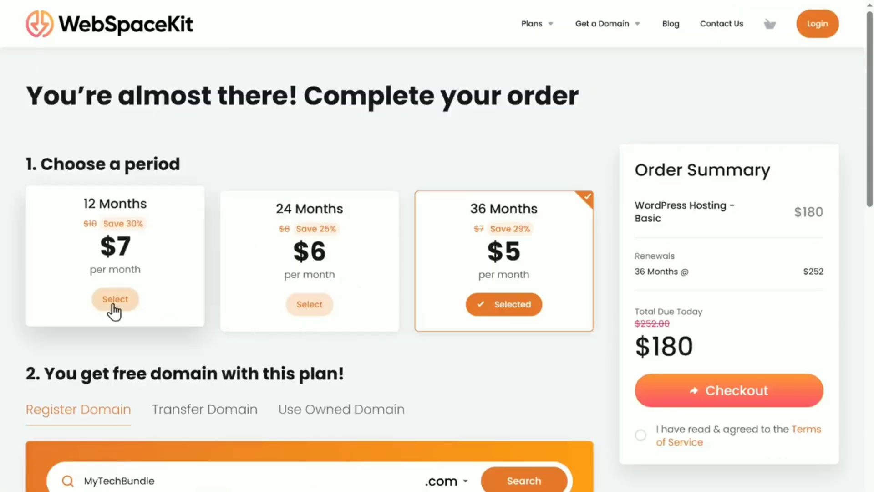
left_click(113, 304)
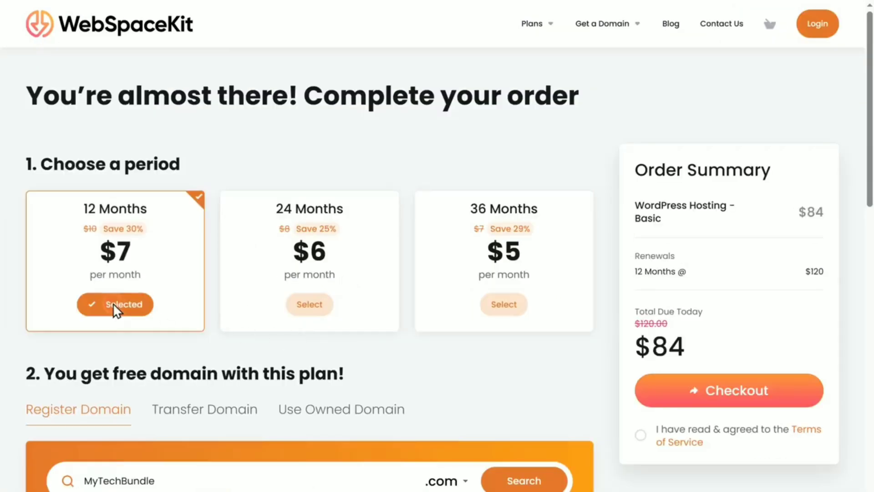
scroll(113, 303, "down", 8)
left_click(513, 260)
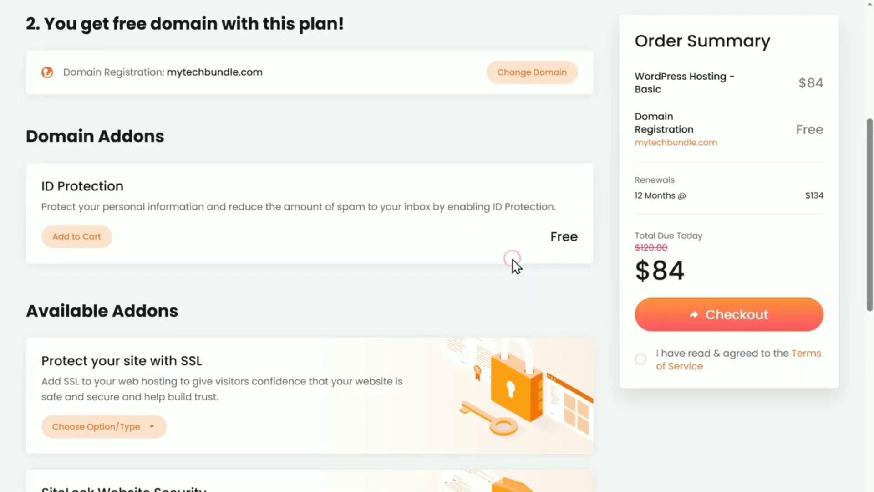
Agree to the Terms of Service, place the hosting order and continue to the client area
scroll(516, 267, "down", 12)
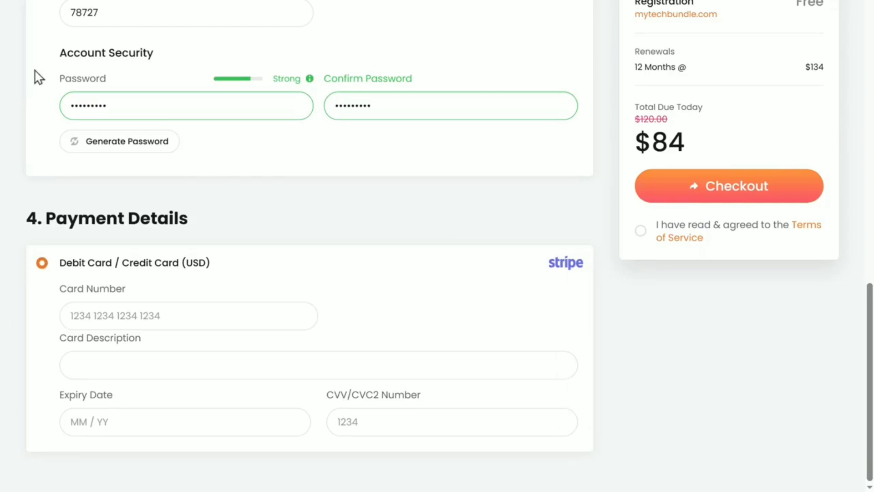
left_click(640, 230)
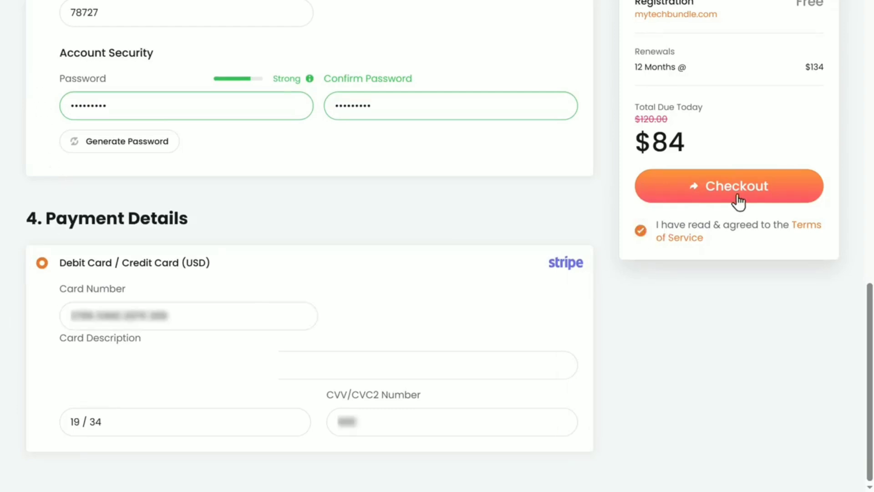
left_click(740, 200)
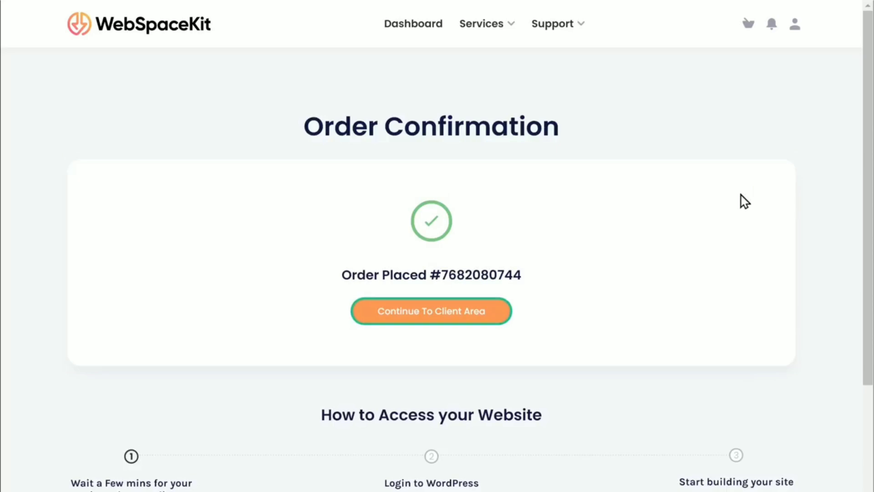
left_click(451, 319)
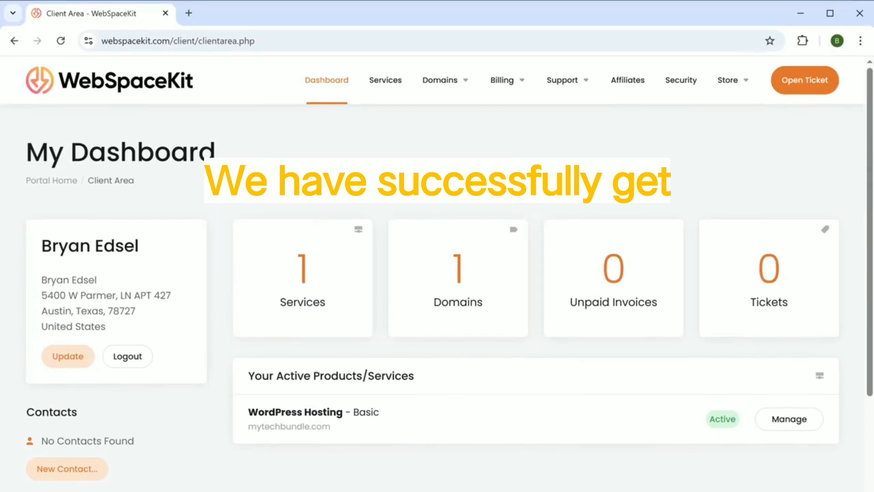
Open the website mytechbundle.com in a new browser tab
left_click(189, 12)
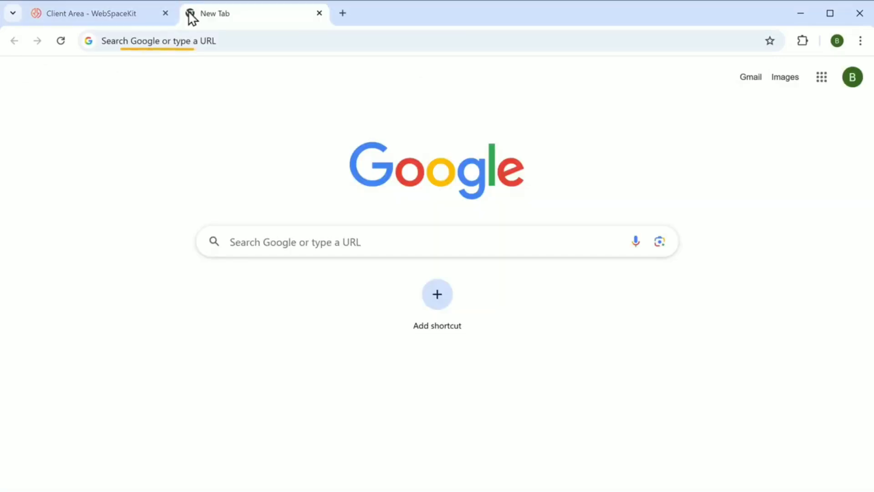
left_click(193, 41)
type("mytechbundle.com")
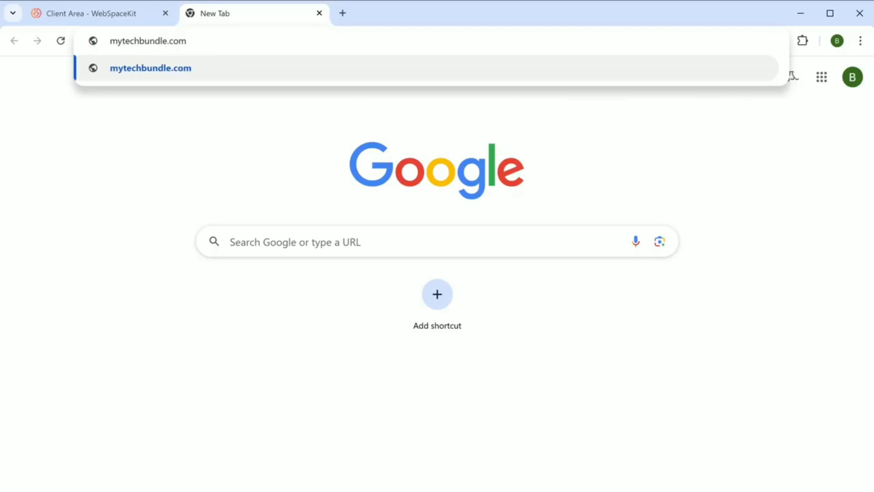
key("Return")
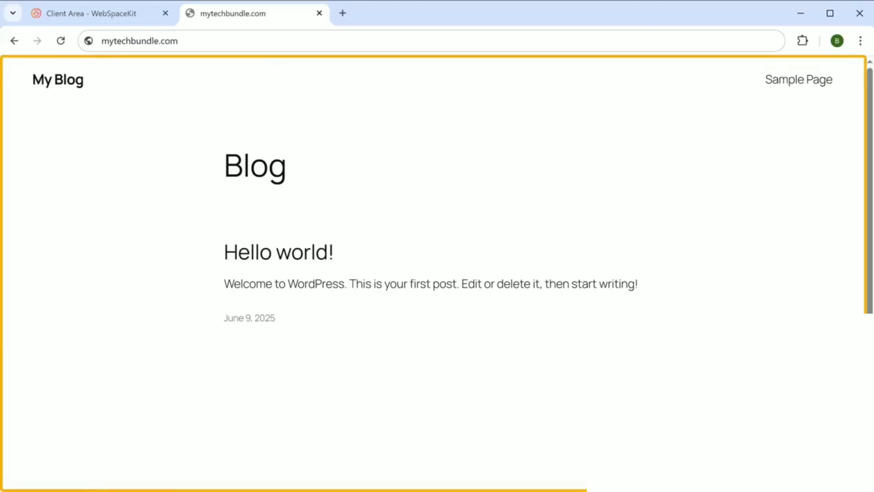
Go to mytechbundle.com/login and log in to the WordPress dashboard
left_click(178, 41)
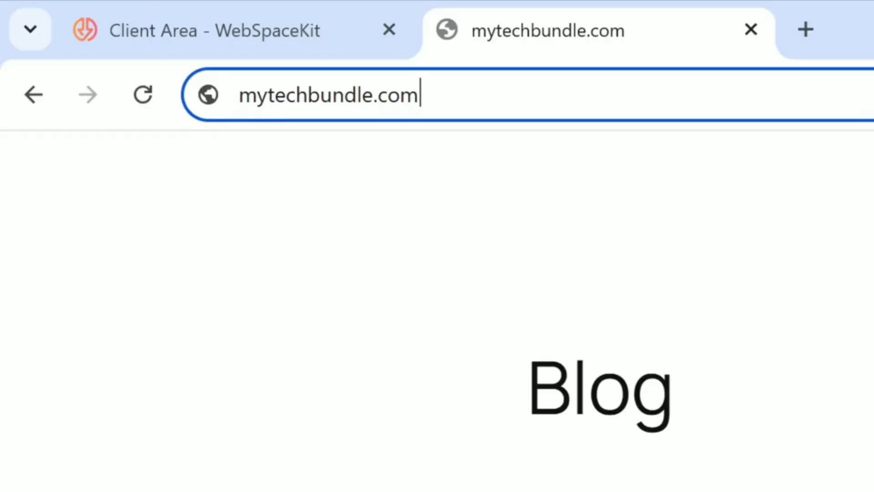
type("/login")
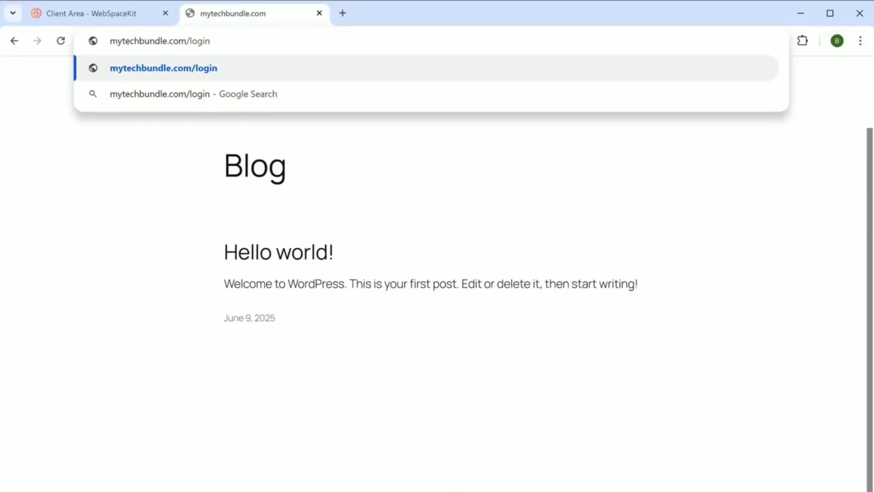
key("Return")
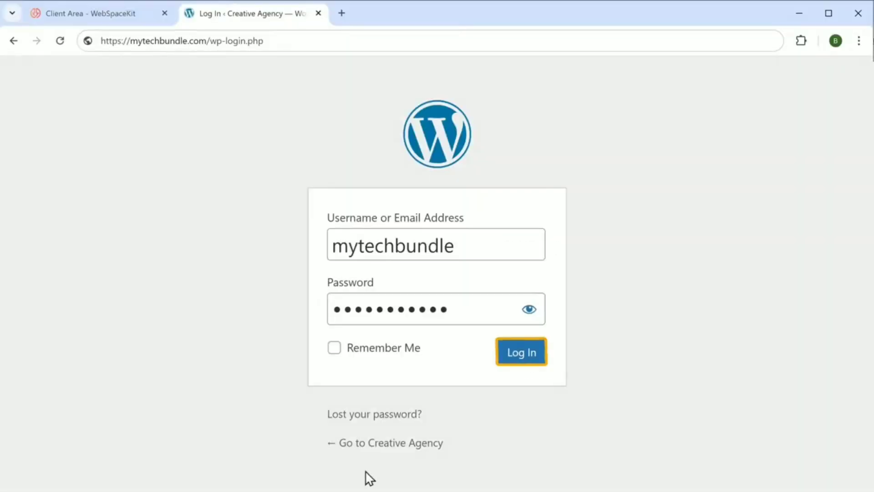
left_click(516, 355)
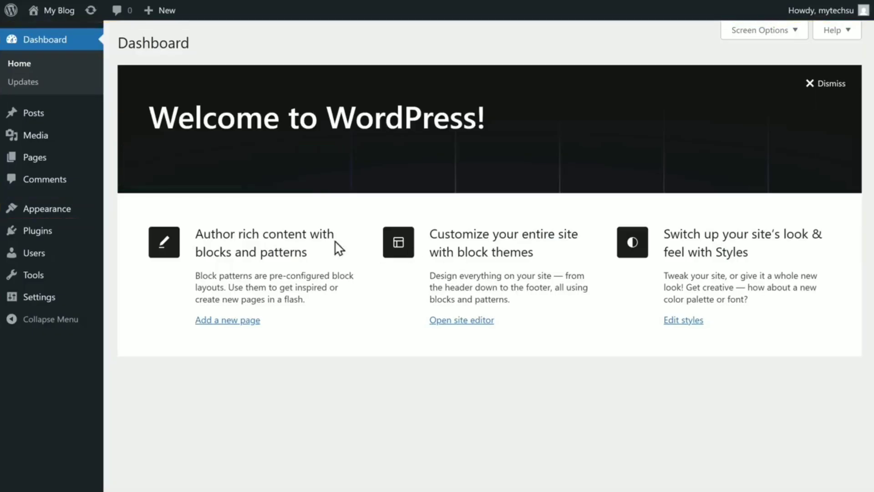
Find the Astra theme in the WordPress theme library, install it and activate it
mouse_move(54, 219)
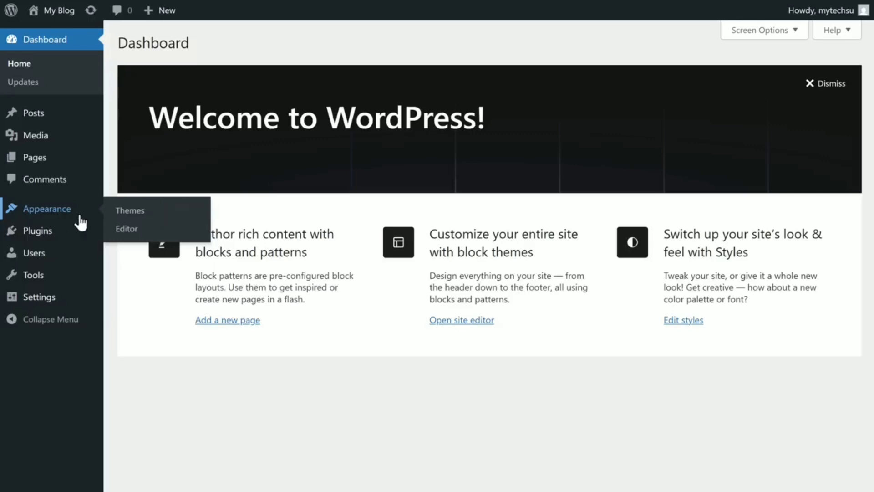
left_click(129, 213)
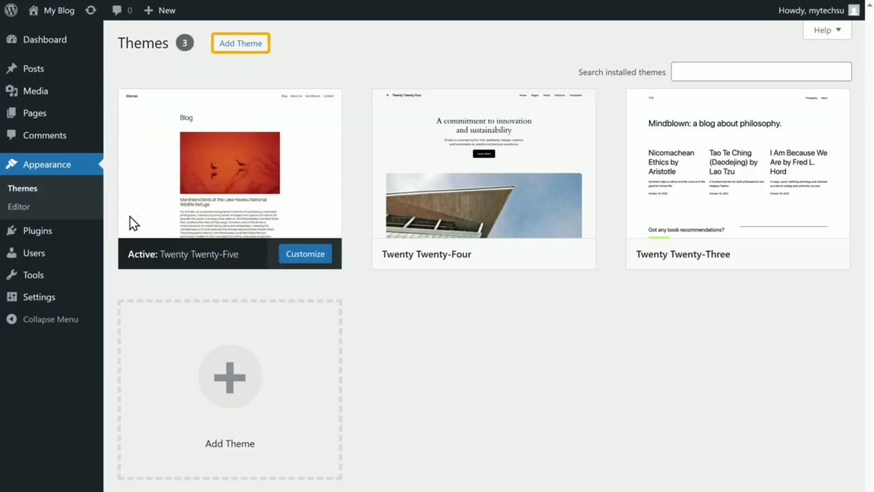
left_click(226, 46)
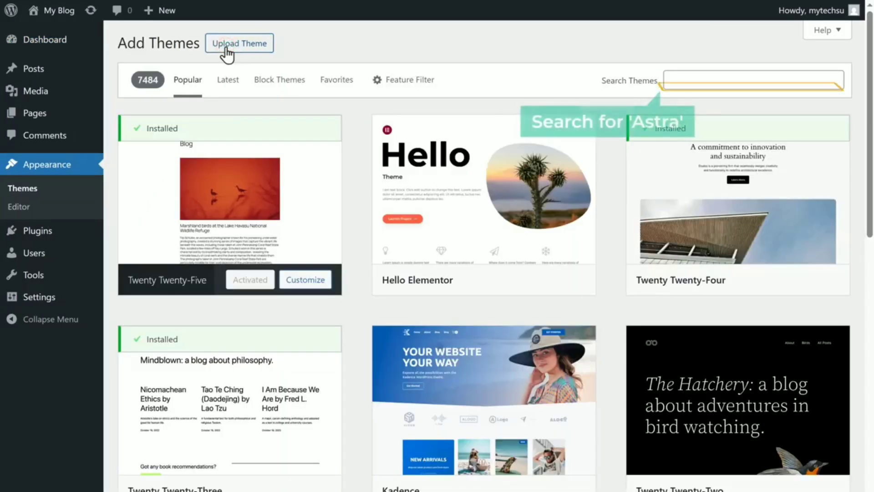
left_click(710, 80)
type("Astra")
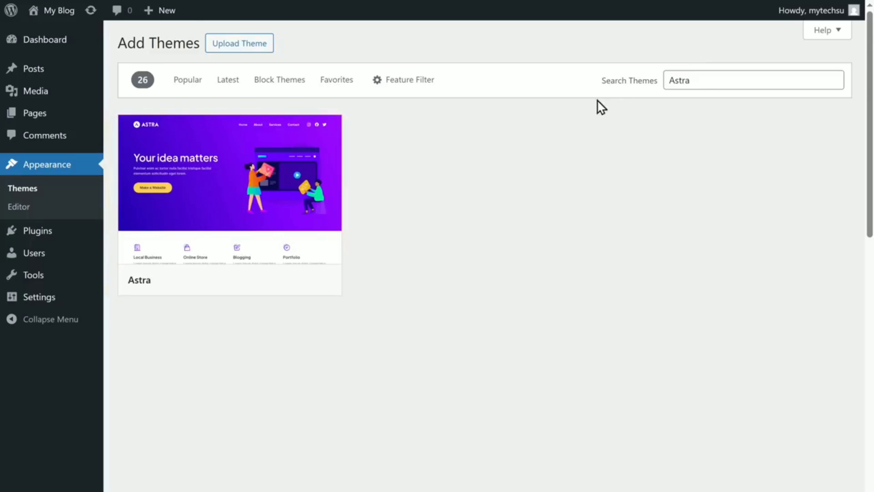
left_click(261, 285)
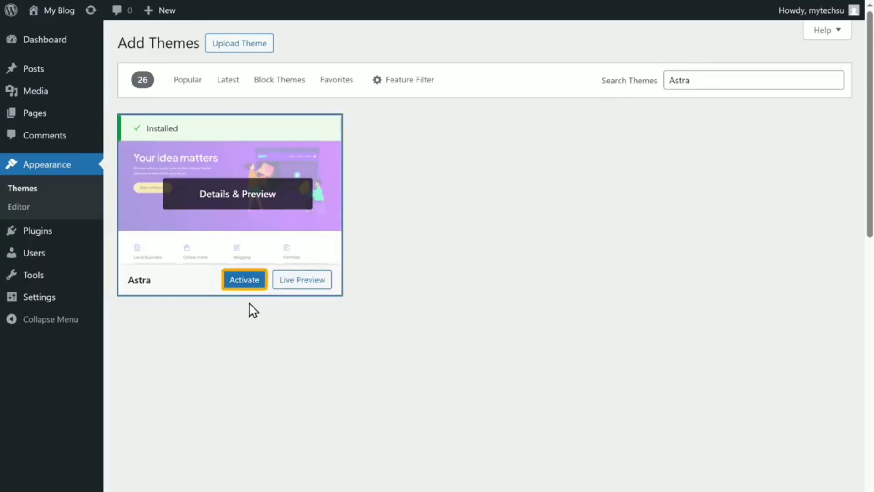
left_click(245, 281)
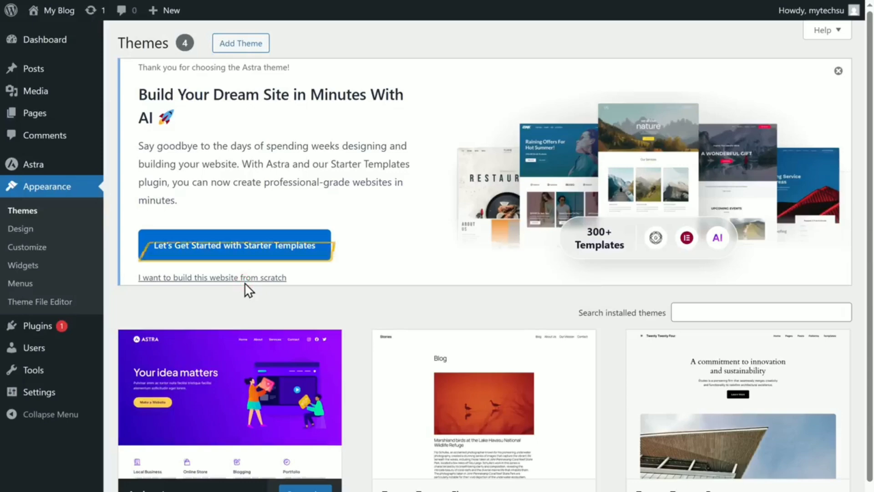
Start building the site with Astra's Classic Starter Templates, using Elementor as the page builder
left_click(205, 256)
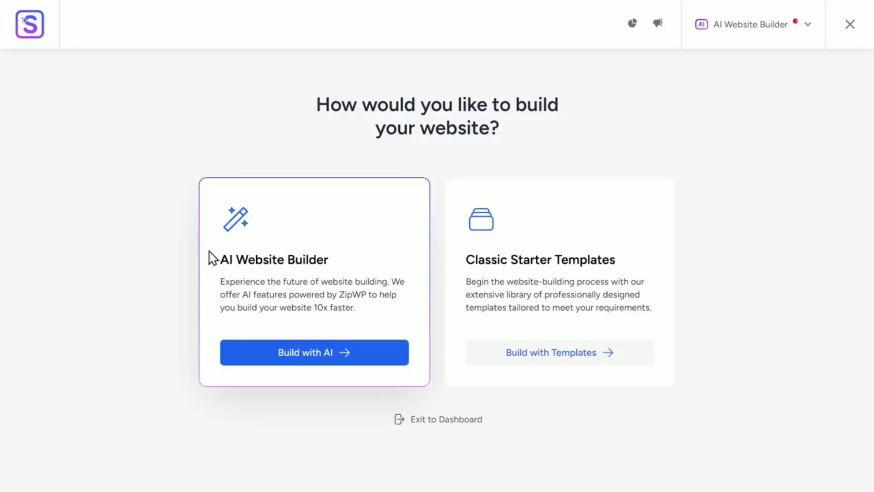
left_click(519, 355)
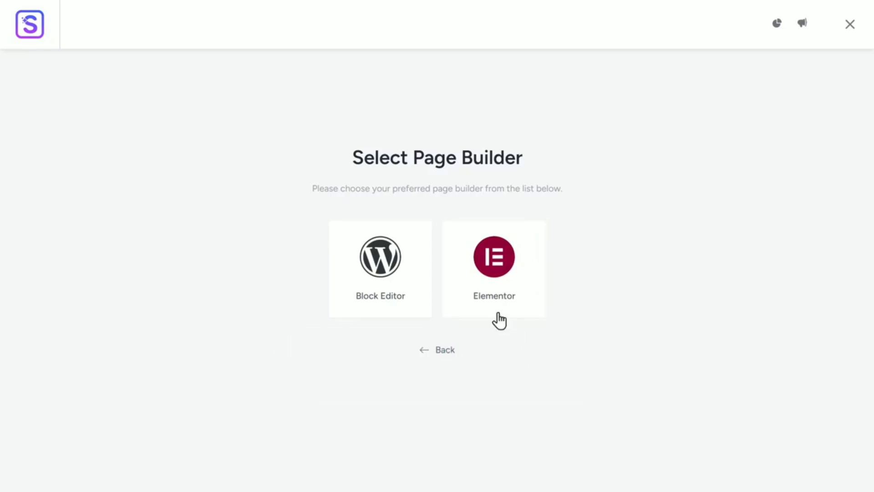
left_click(493, 301)
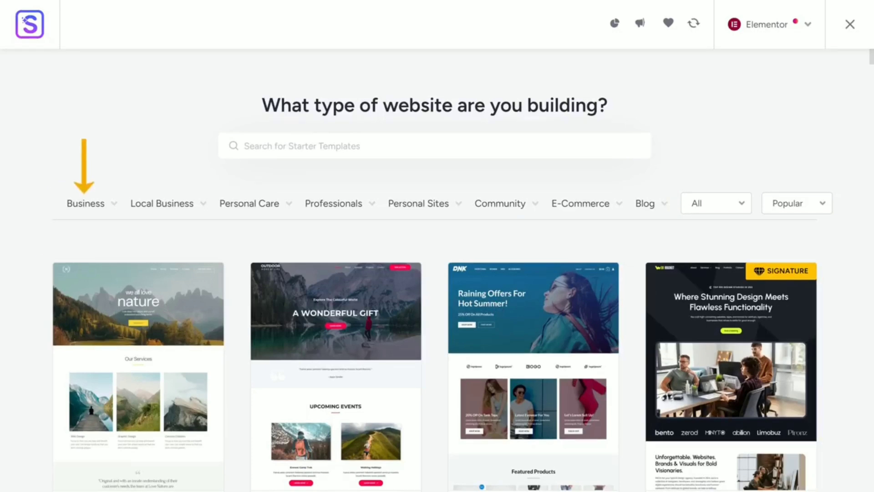
Filter the starter templates to Business > Agency and preview the non-premium Co-Working Space template from header to footer
left_click(92, 214)
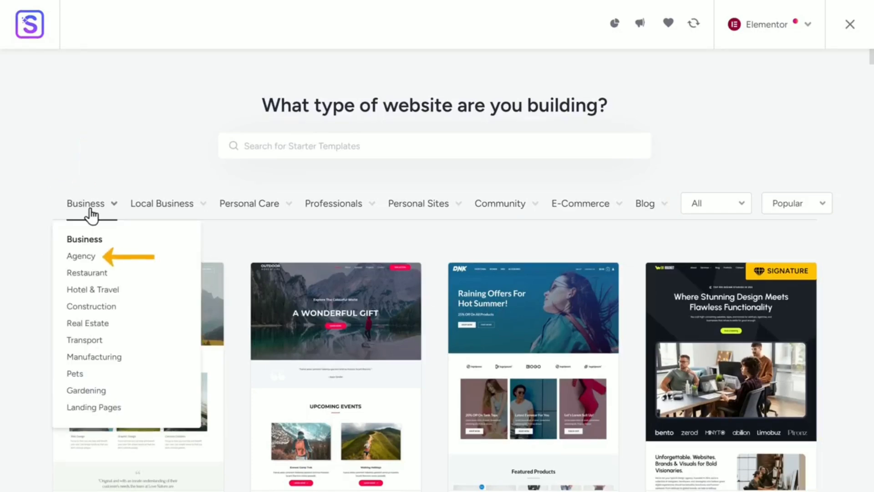
left_click(80, 257)
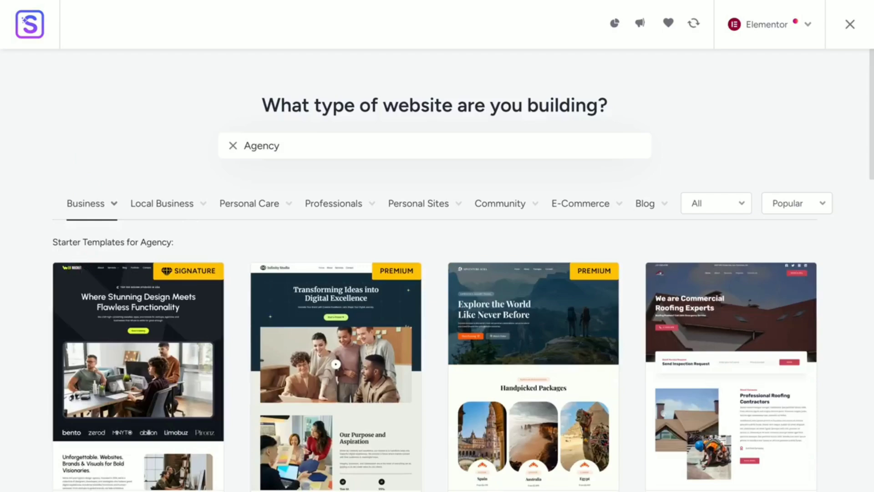
scroll(80, 261, "down", 15)
scroll(437, 273, "down", 10)
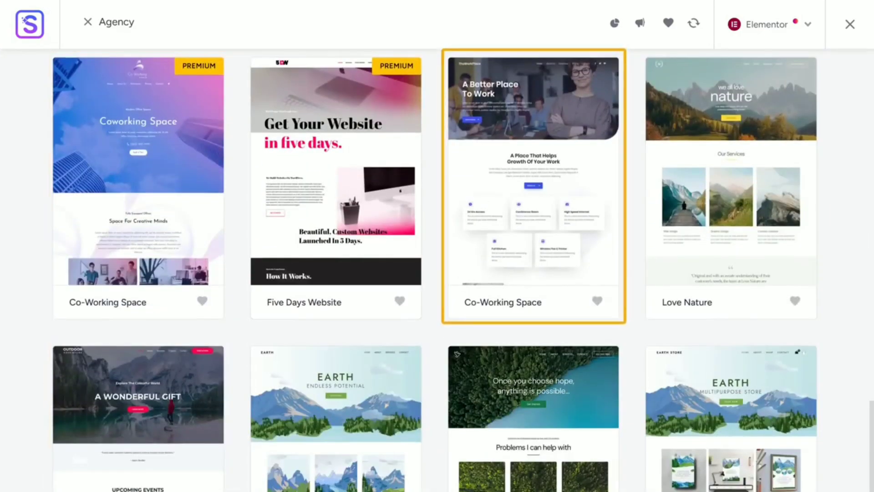
left_click(512, 165)
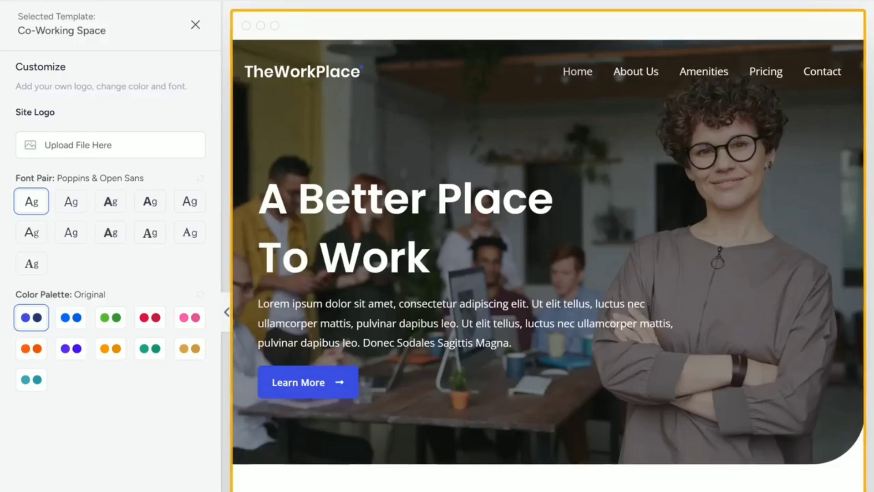
scroll(548, 265, "down", 20)
scroll(548, 265, "down", 20)
scroll(548, 266, "up", 20)
scroll(548, 266, "up", 5)
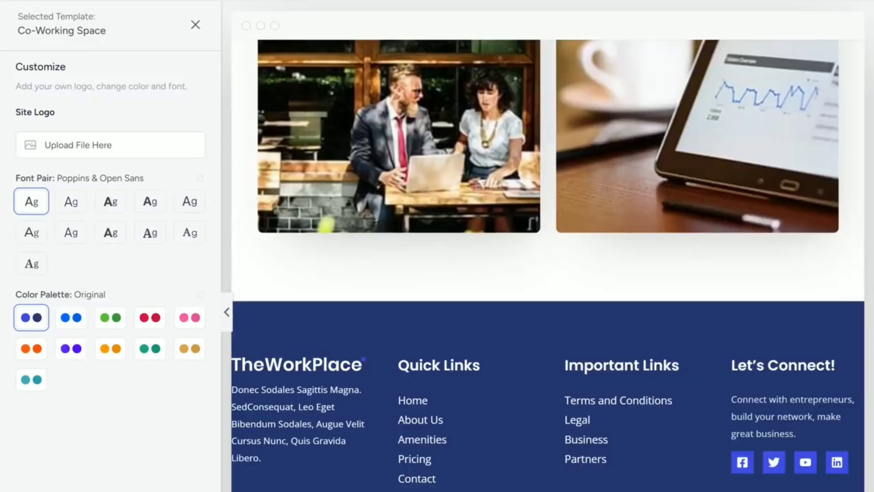
scroll(548, 266, "up", 20)
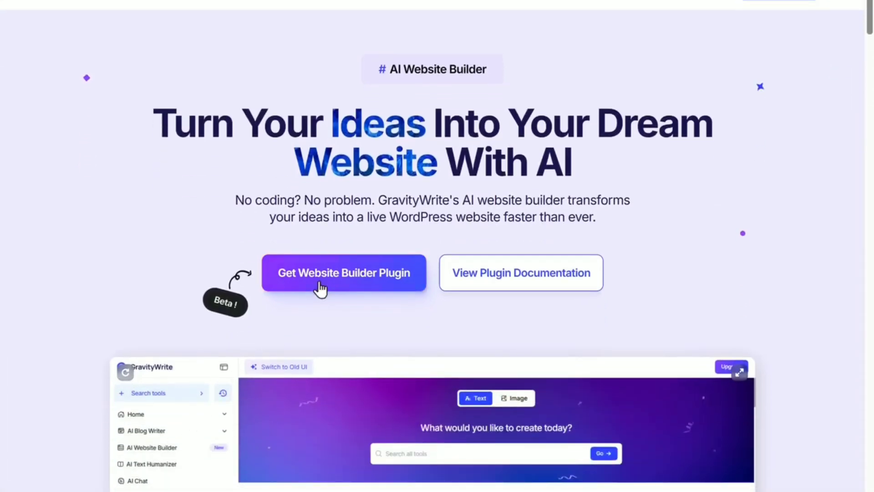
Download GravityWrite's AI website builder plugin and return to the WordPress dashboard
left_click(321, 288)
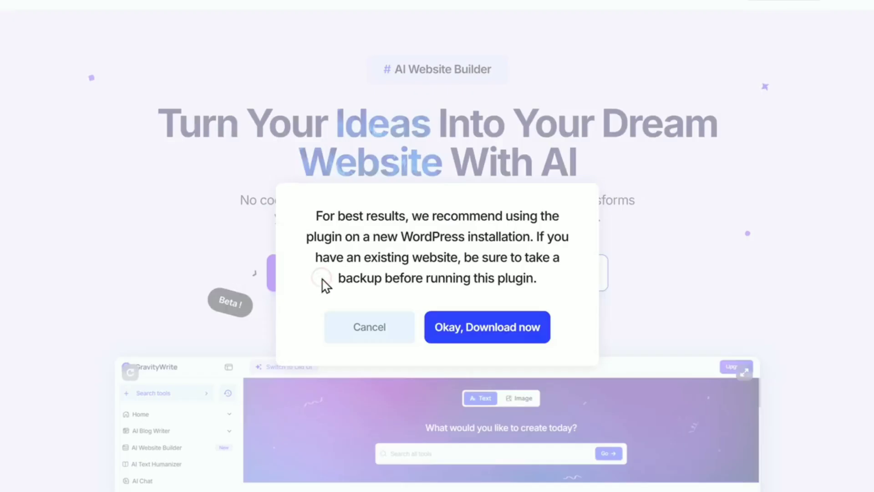
left_click(484, 335)
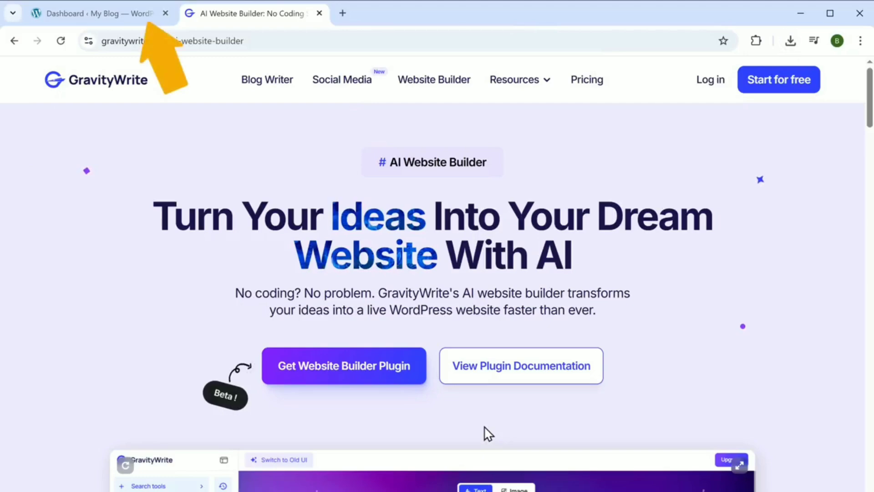
left_click(61, 17)
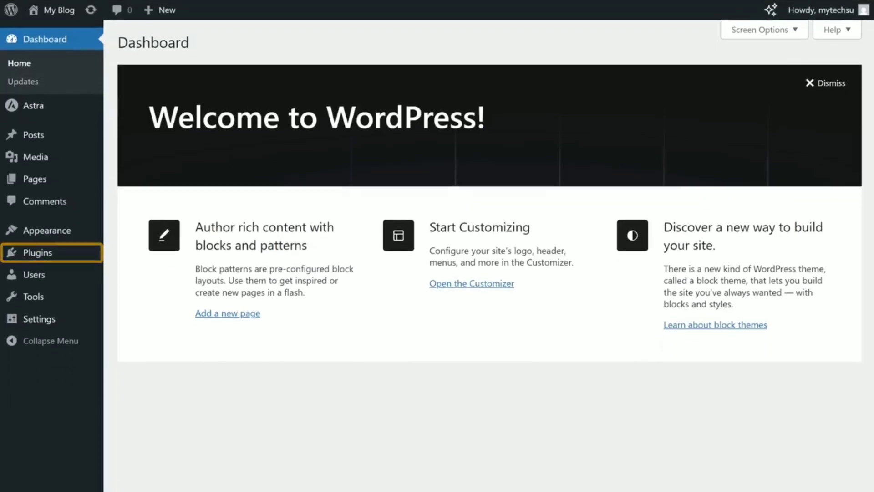
Upload gw-website-builder-main.zip from Downloads as a new WordPress plugin, install it and activate it
mouse_move(35, 317)
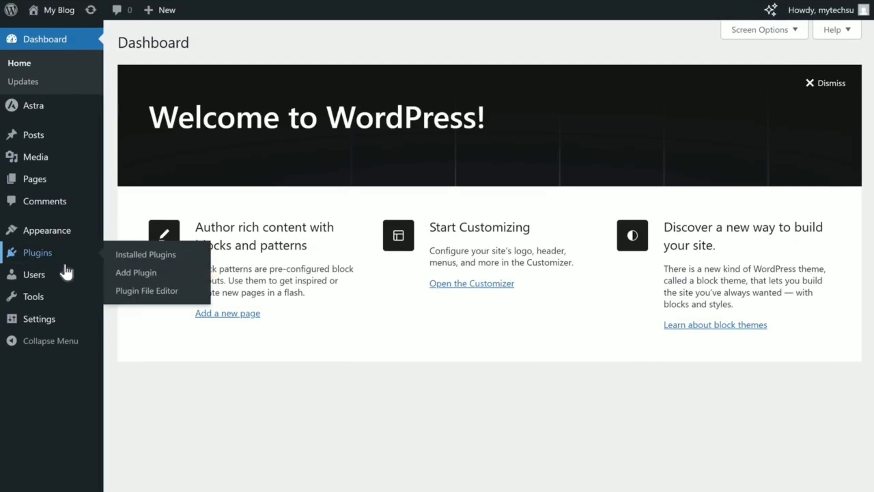
left_click(120, 273)
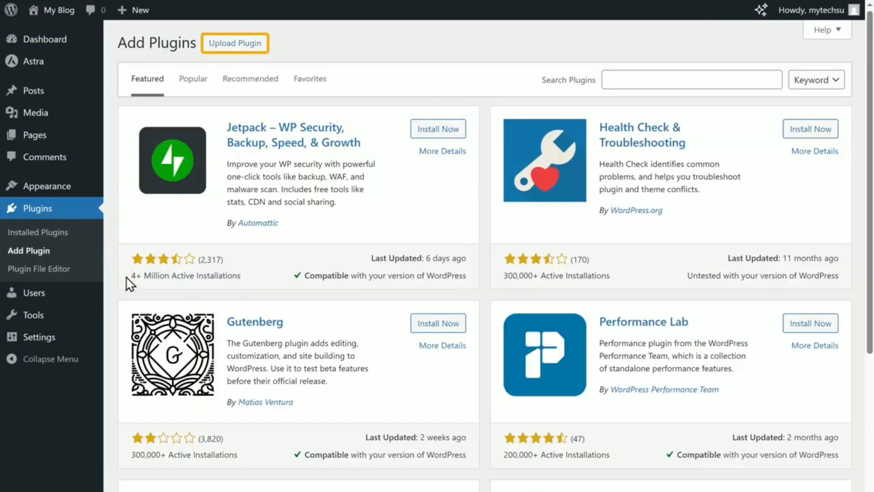
left_click(223, 47)
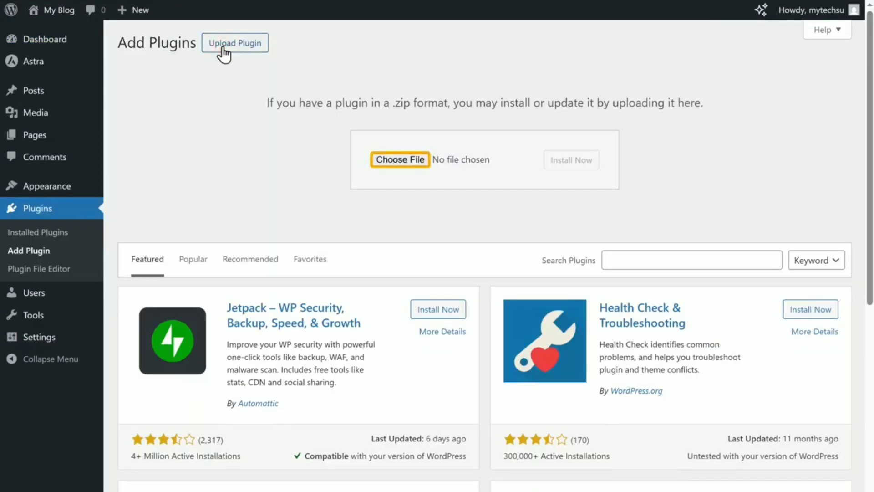
left_click(400, 162)
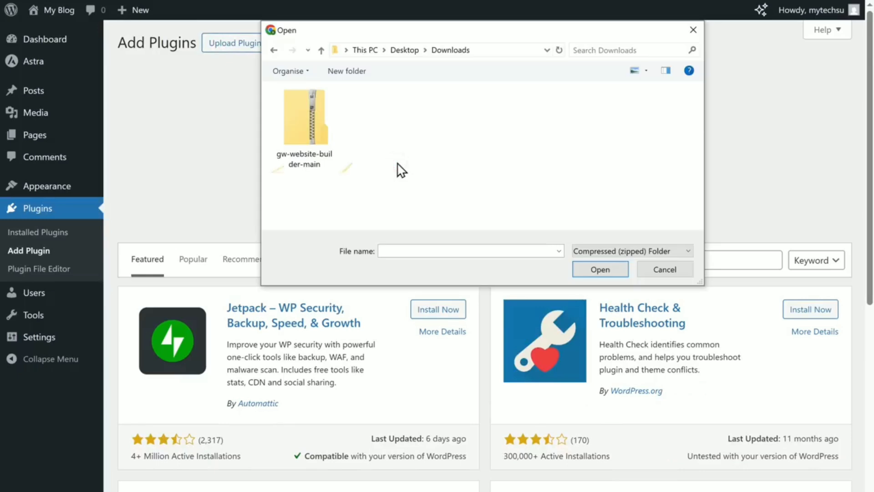
double_click(294, 116)
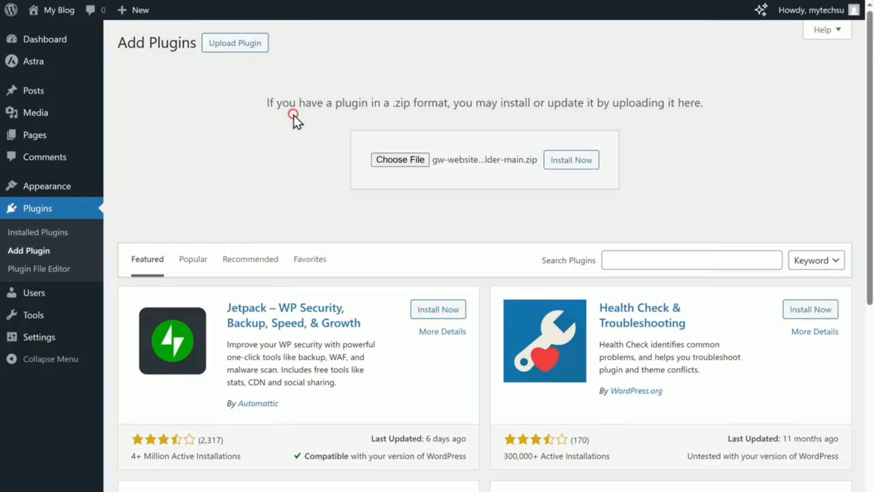
left_click(564, 164)
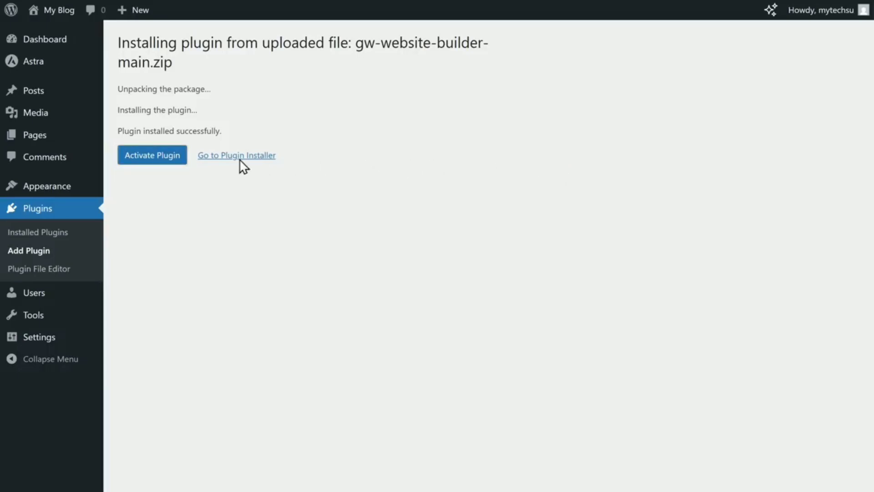
left_click(137, 159)
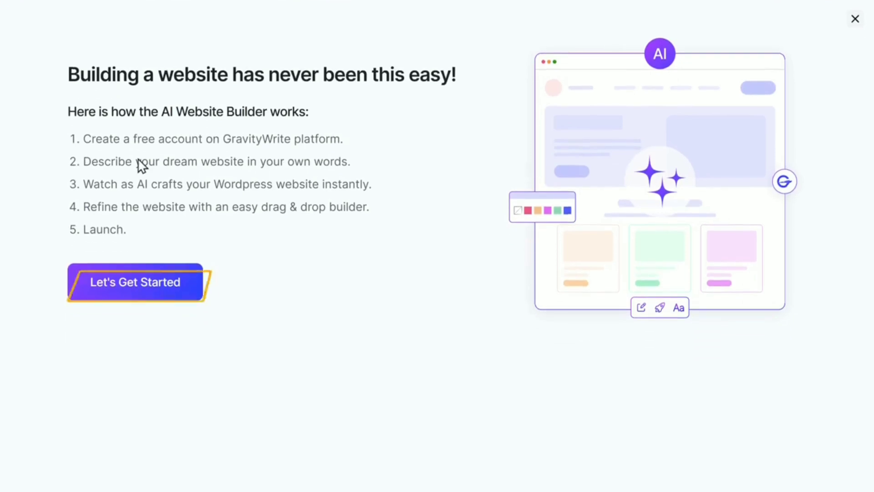
Start the AI Website Builder, sign in to GravityWrite with the Google account and connect that account to the website
left_click(127, 290)
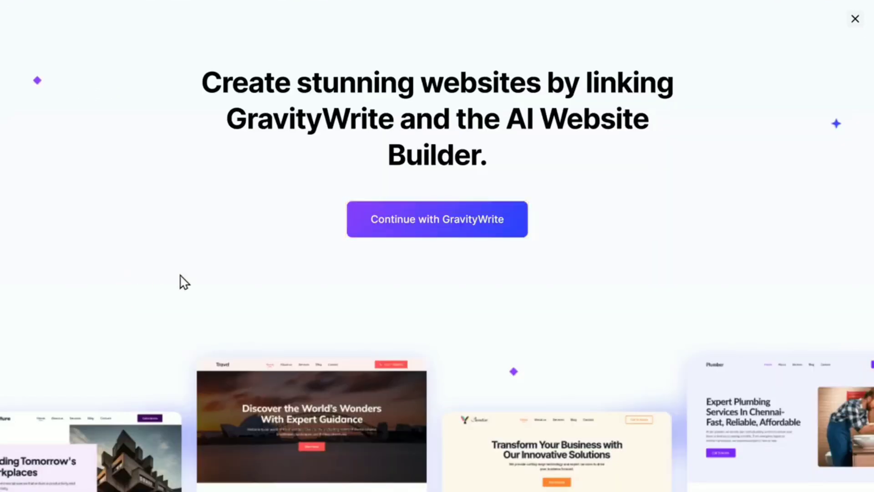
left_click(431, 228)
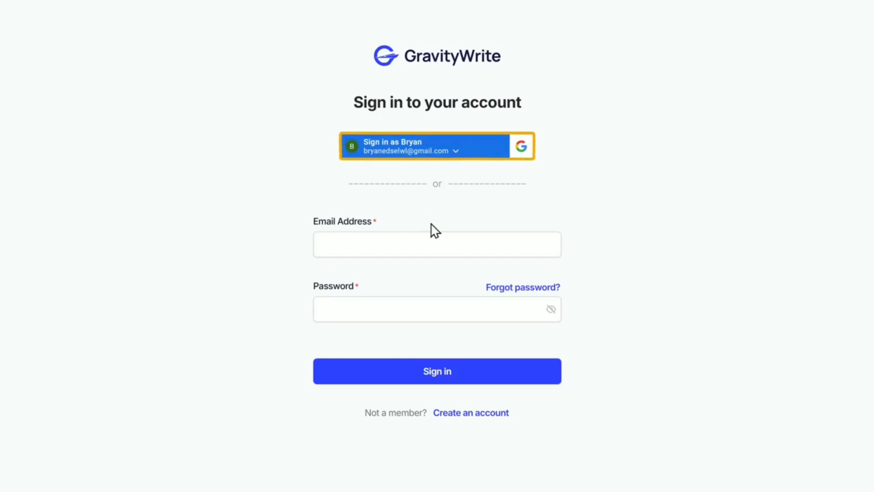
left_click(391, 153)
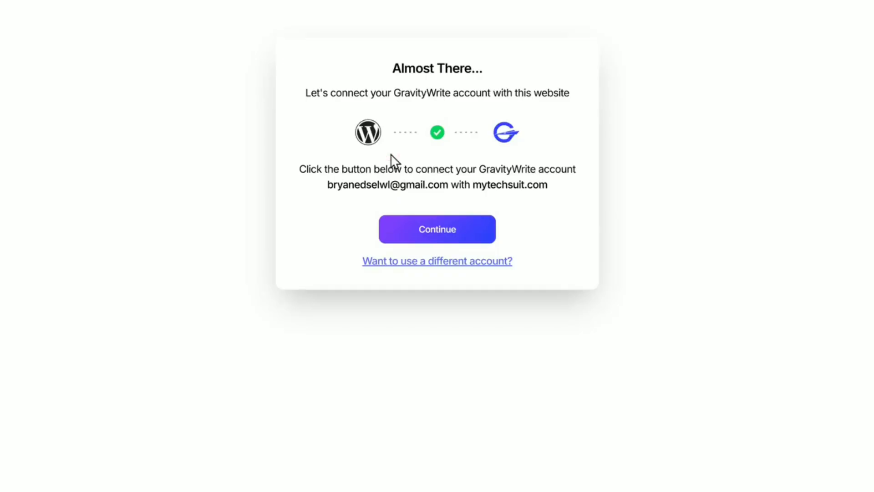
left_click(439, 235)
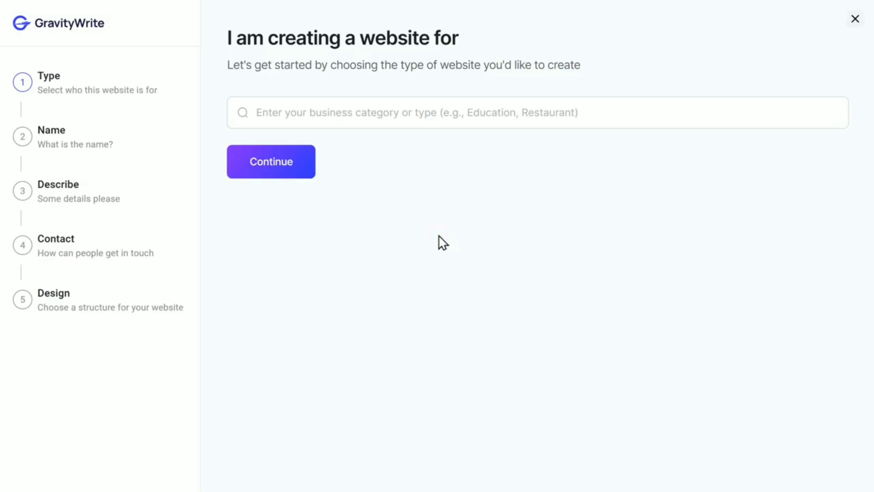
left_click(439, 236)
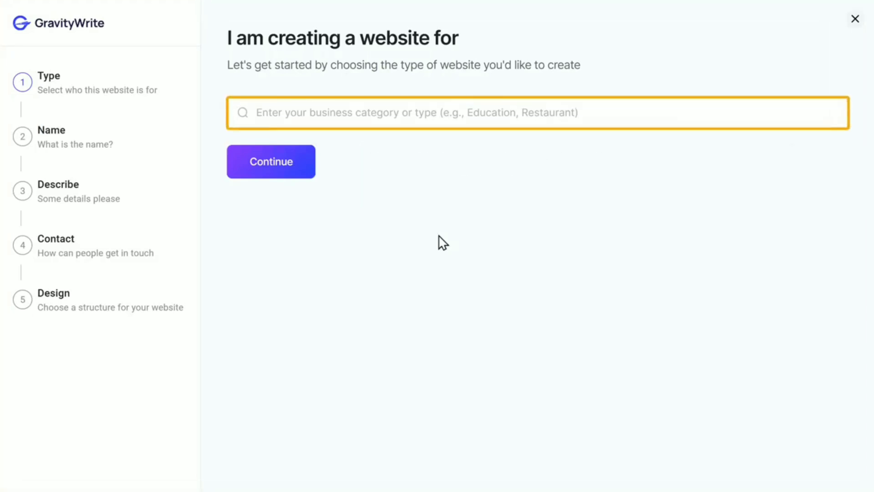
Set the website type to Business and name the website Mytechbundle
left_click(400, 111)
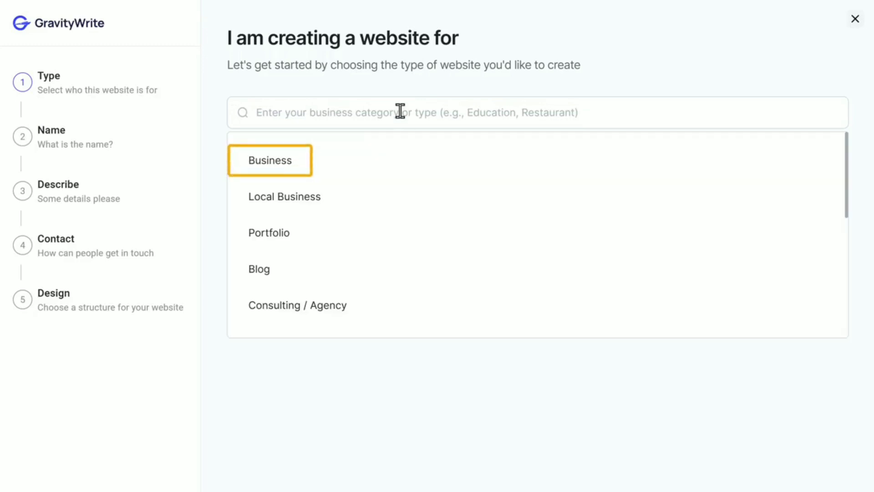
left_click(269, 165)
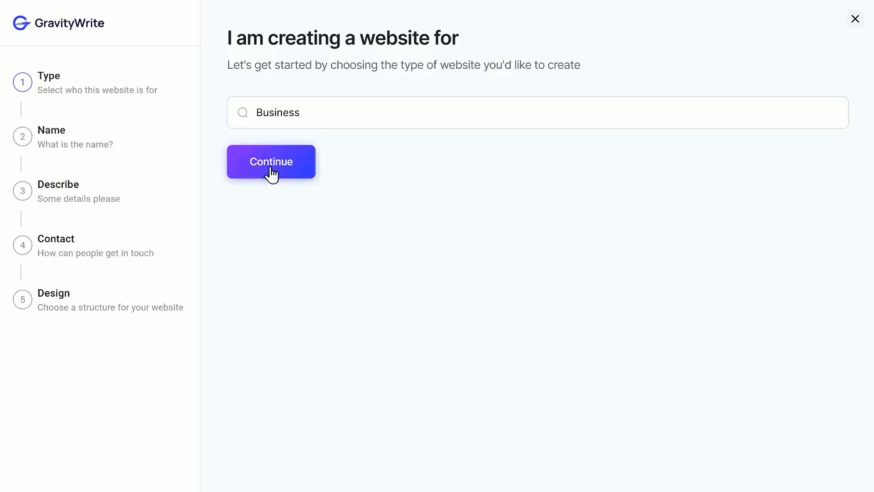
left_click(270, 166)
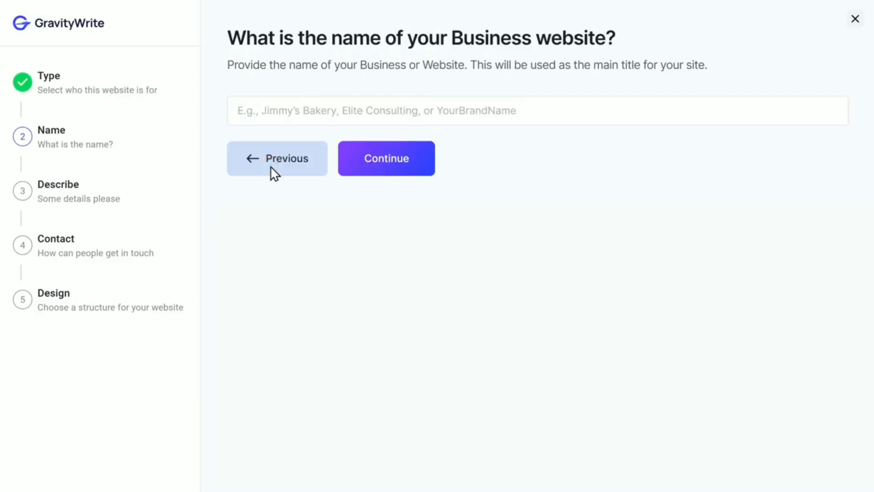
type("Mytechbundle")
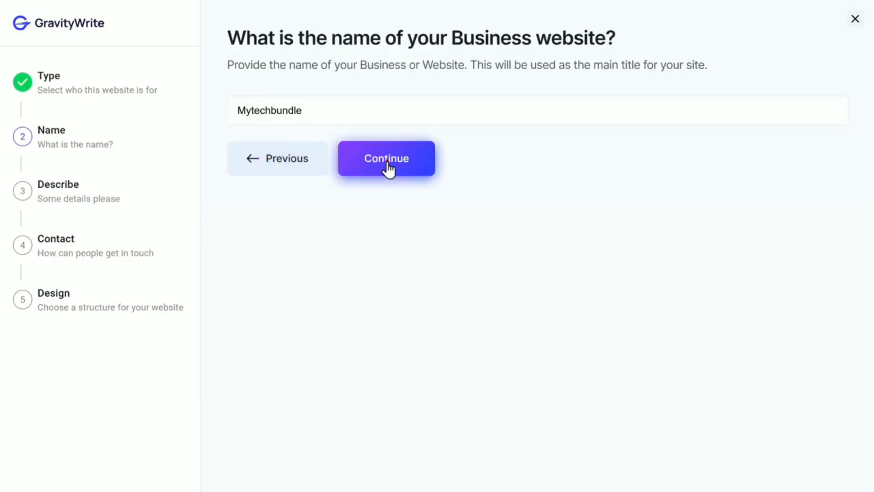
left_click(389, 169)
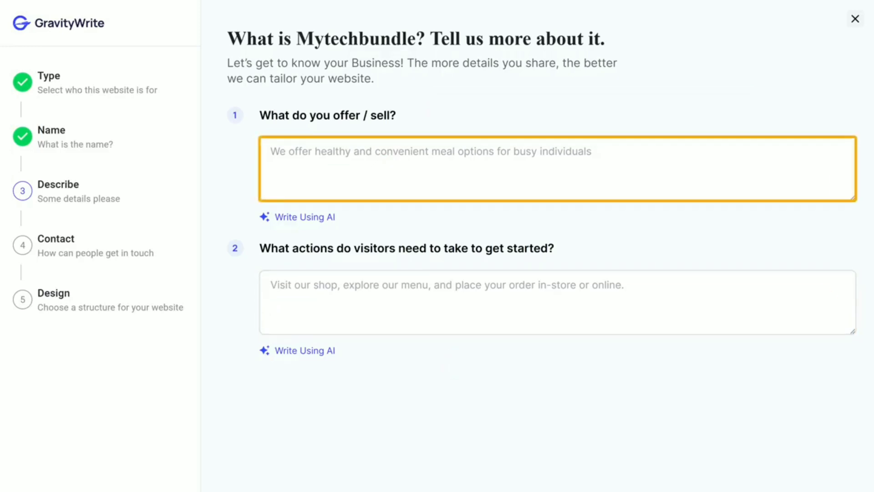
Describe the offering as technology-driven IT services and solutions for businesses worldwide, have AI write the visitor actions answer, and submit both
left_click(390, 168)
type("We offer innovative, technology-driven IT services and solutions including cloud infrastructure, consul")
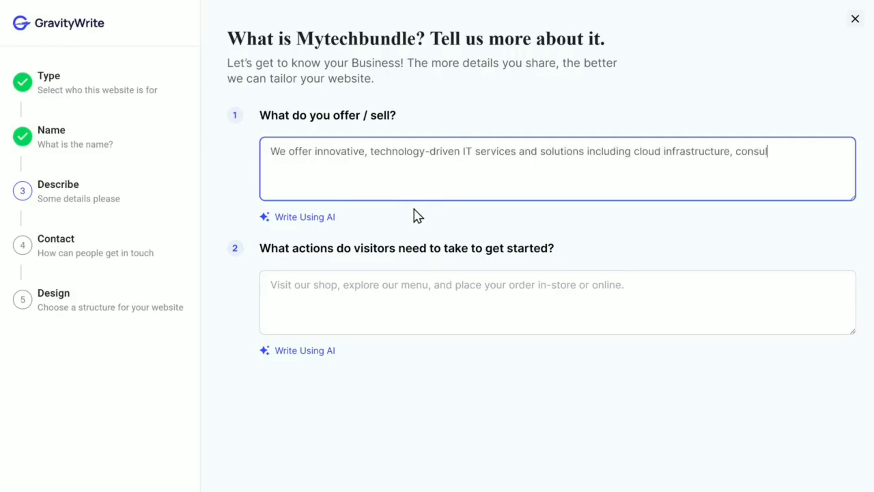
type("ting, industry specific software, cybersecurity, and digital workplace tools designed to meet the unique needs of businesses worldwide.")
left_click(418, 216)
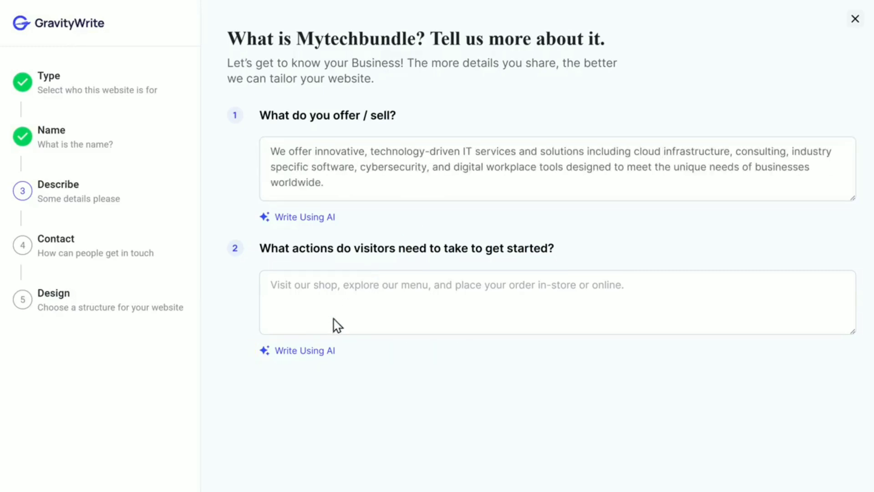
left_click(306, 357)
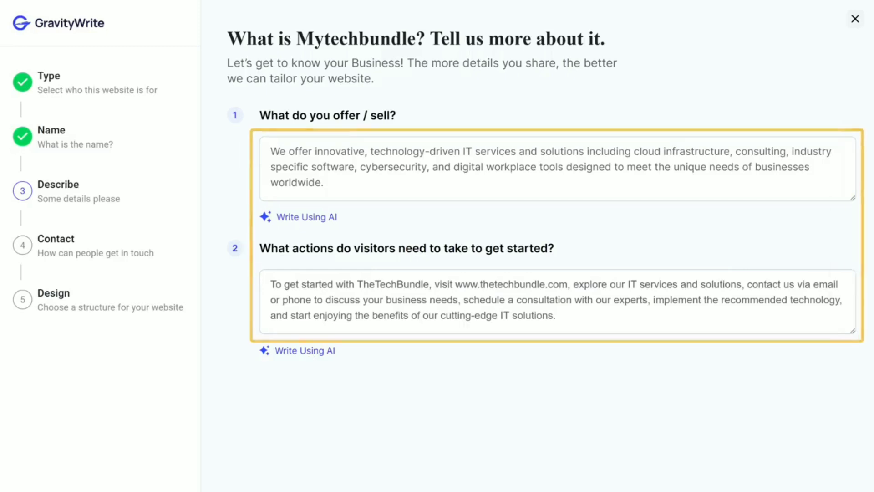
scroll(307, 232, "down", 3)
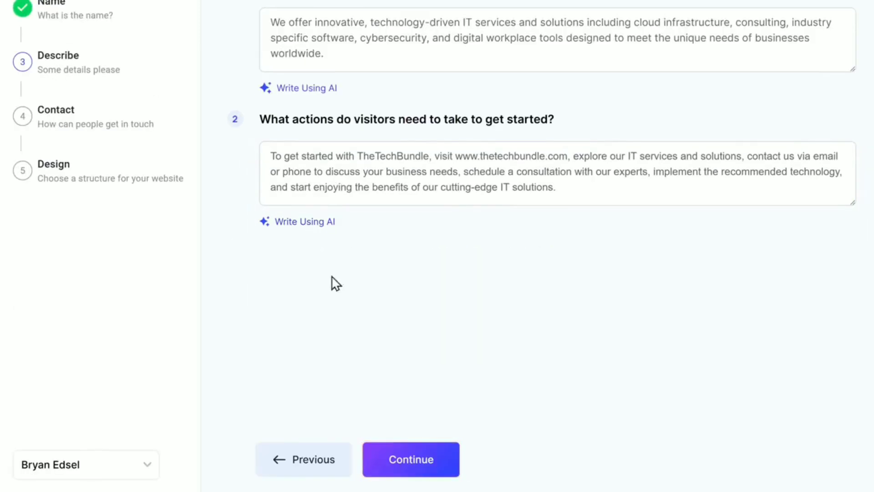
left_click(411, 466)
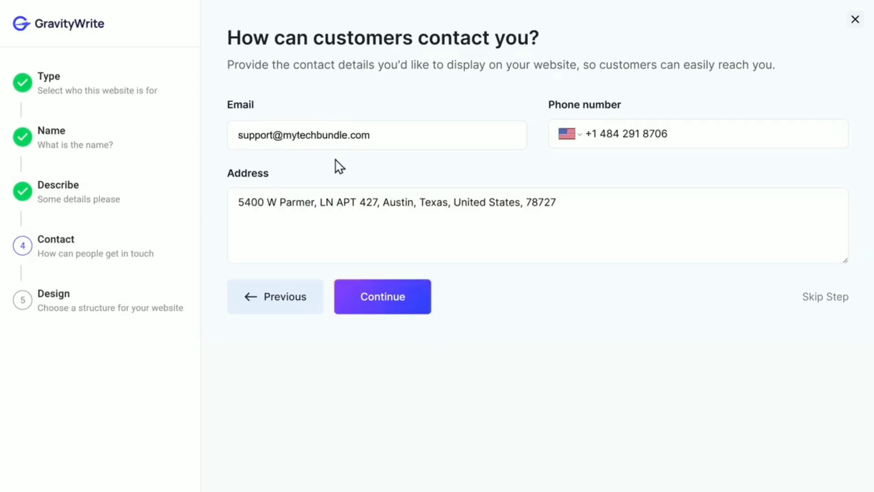
Submit the contact details, choose the Professional design from the Business templates and proceed to customizing it
left_click(380, 302)
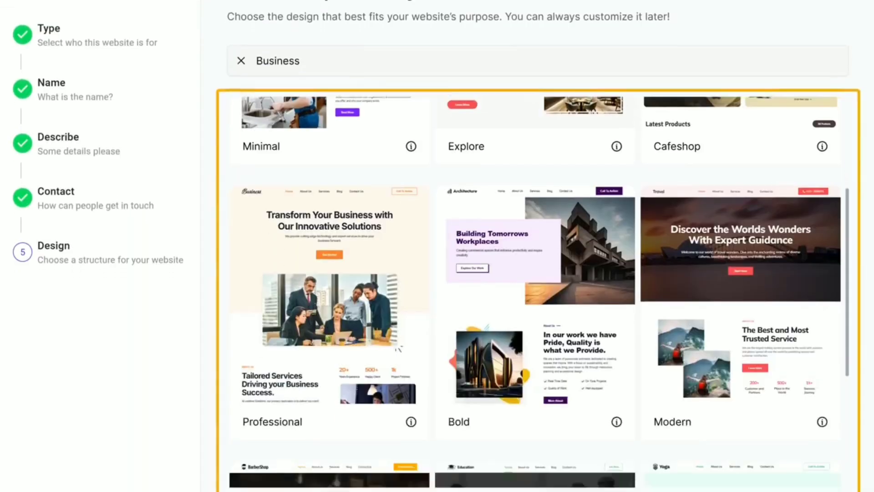
scroll(537, 214, "down", 6)
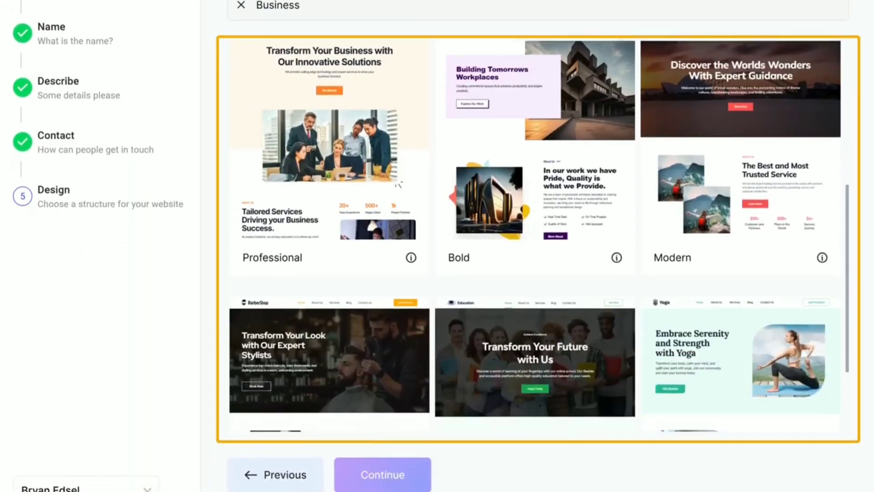
scroll(537, 214, "up", 3)
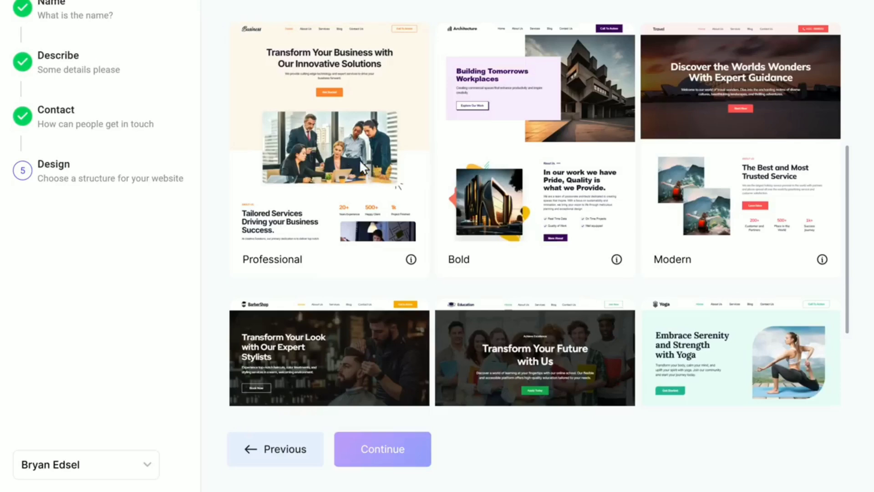
left_click(336, 150)
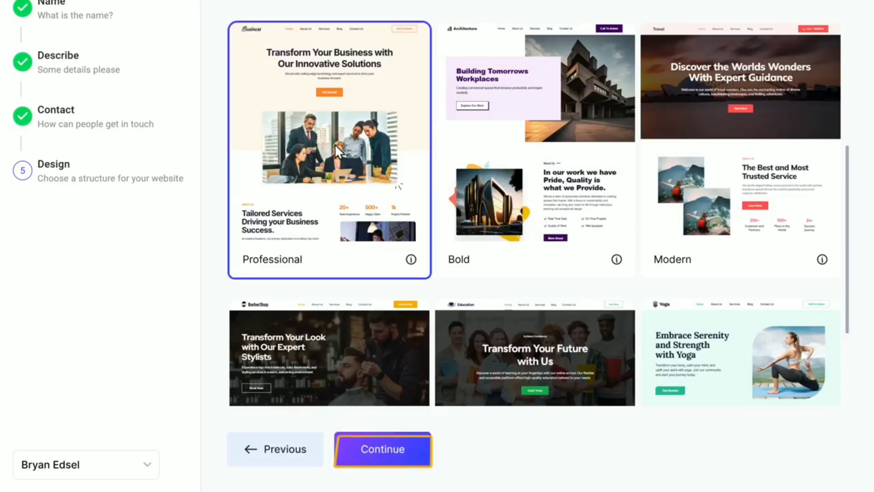
left_click(382, 455)
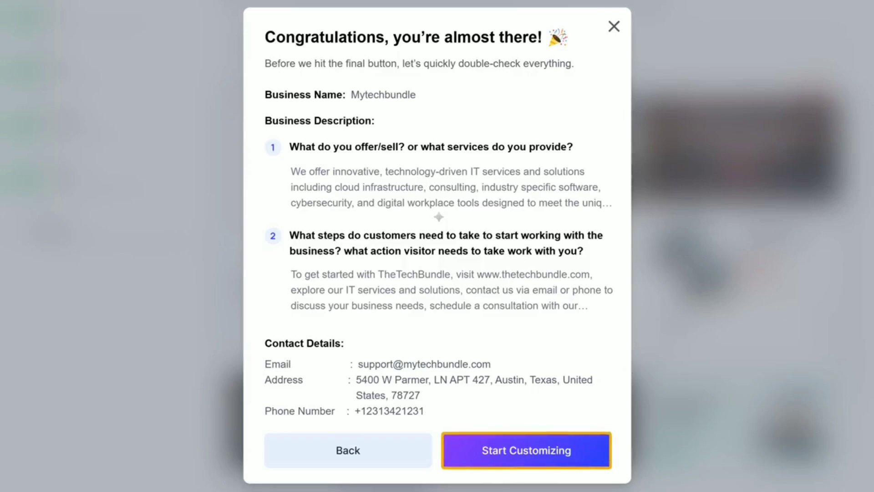
left_click(536, 456)
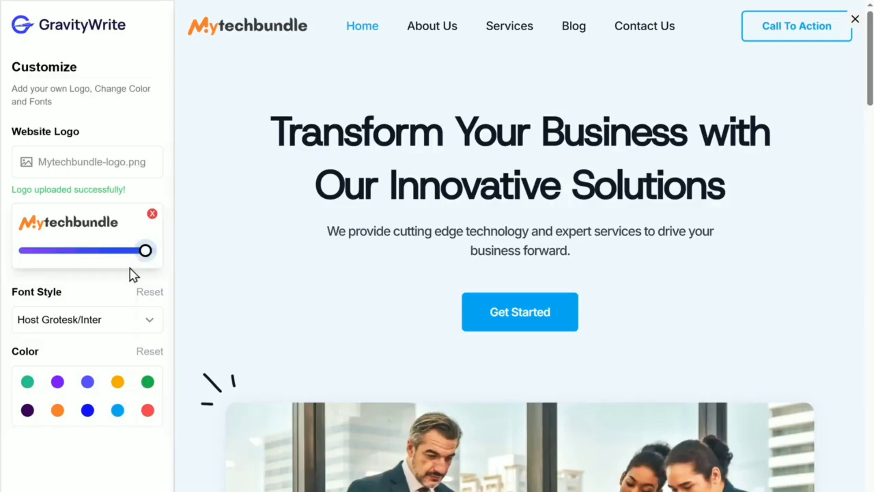
Set the site's font style to Lato/Inter and its color to orange, and start building the website
left_click(67, 323)
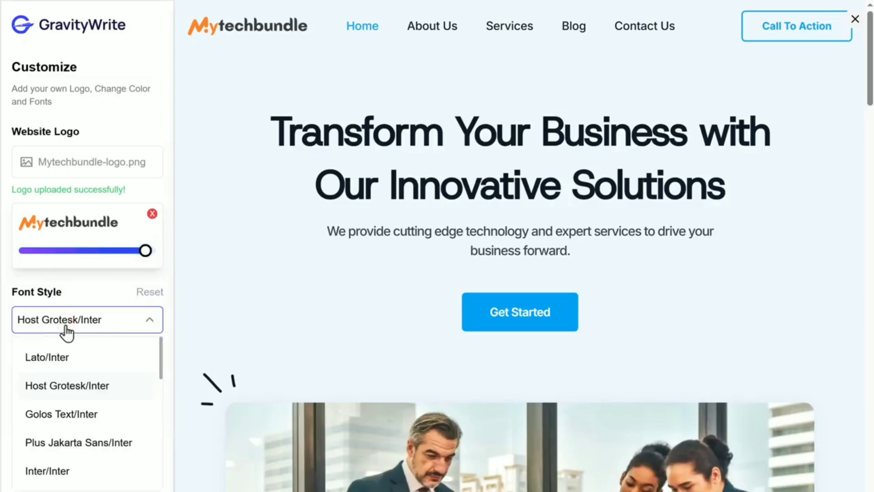
left_click(46, 361)
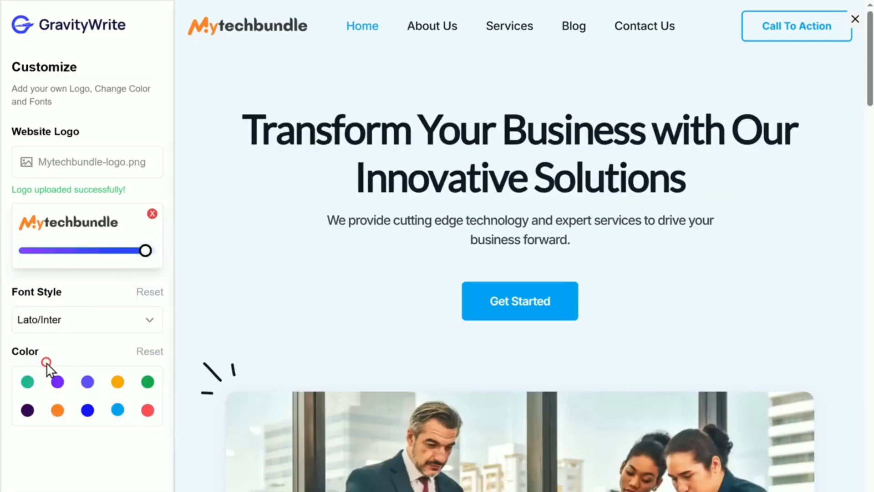
left_click(57, 411)
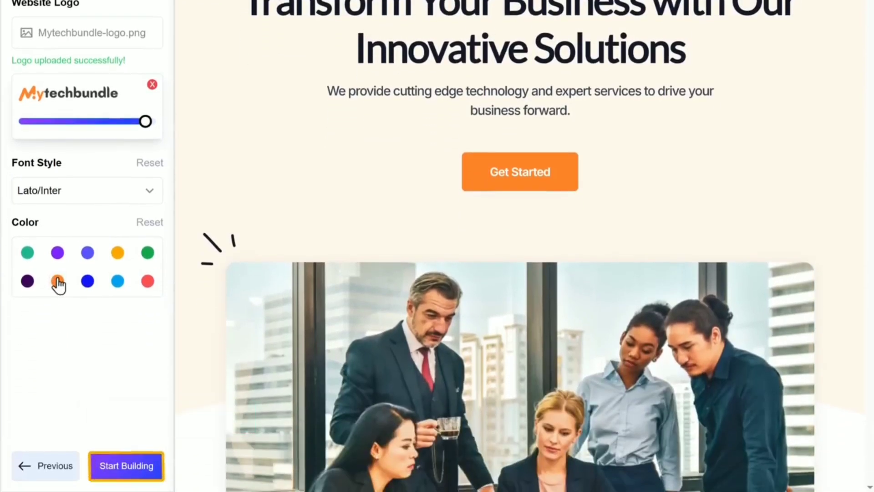
left_click(124, 468)
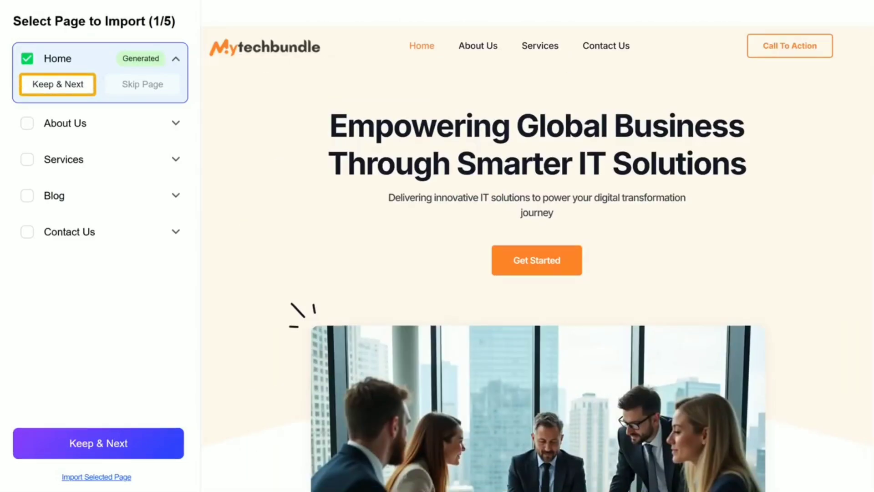
Keep the generated Home page for import, then generate the About Us page and keep it as well
left_click(45, 88)
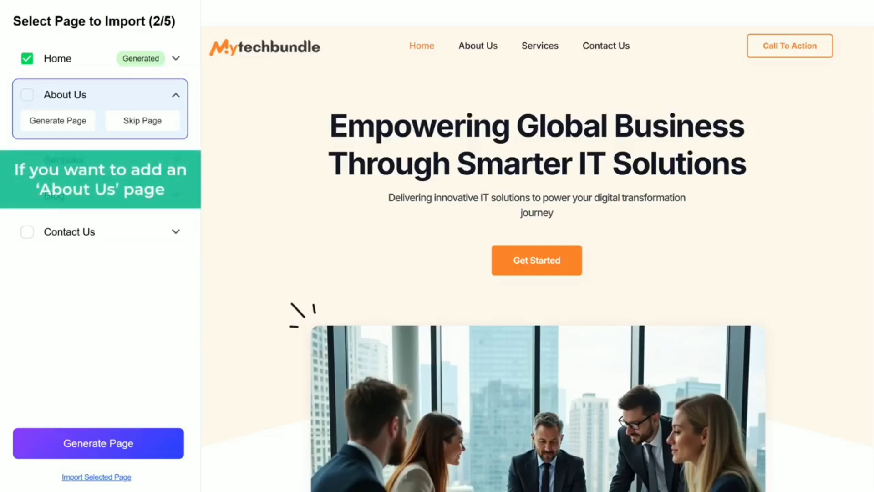
left_click(47, 122)
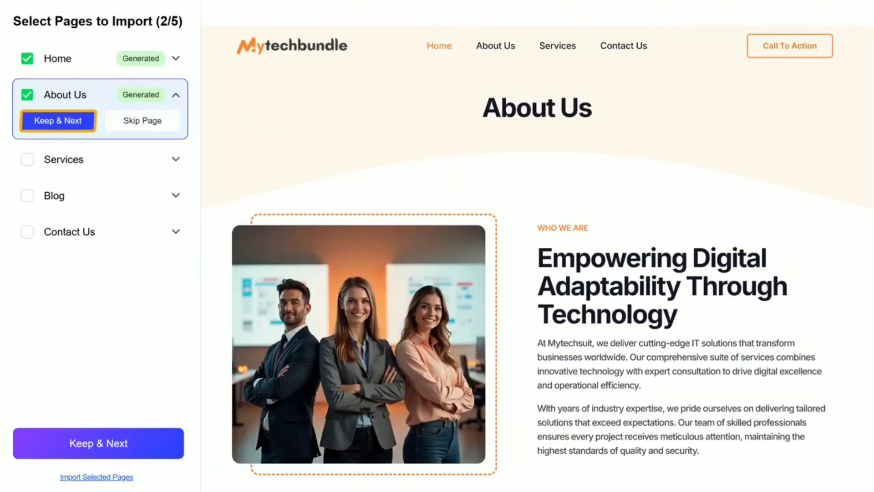
left_click(48, 127)
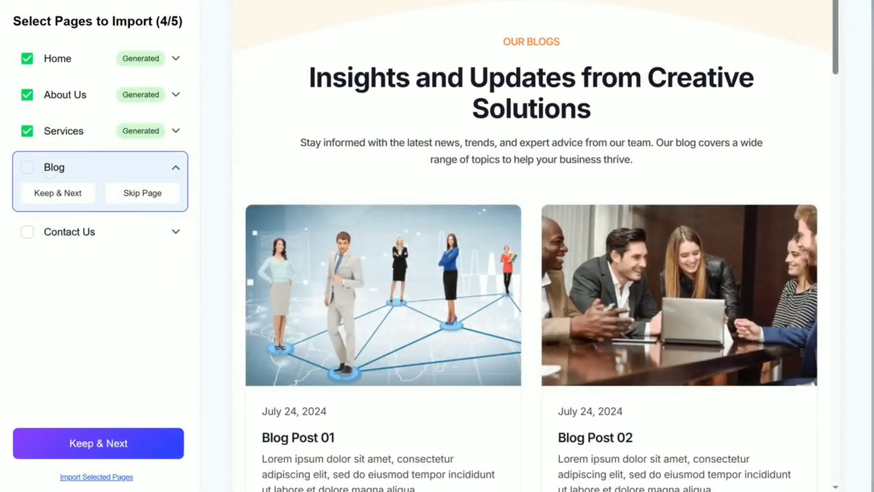
Skip the Blog page and import the Home, About Us, Services and Contact Us pages
left_click(132, 198)
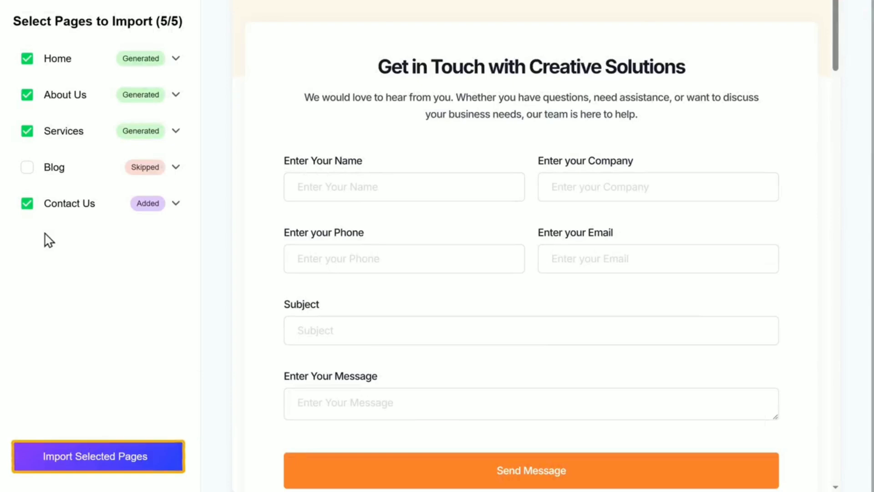
left_click(92, 460)
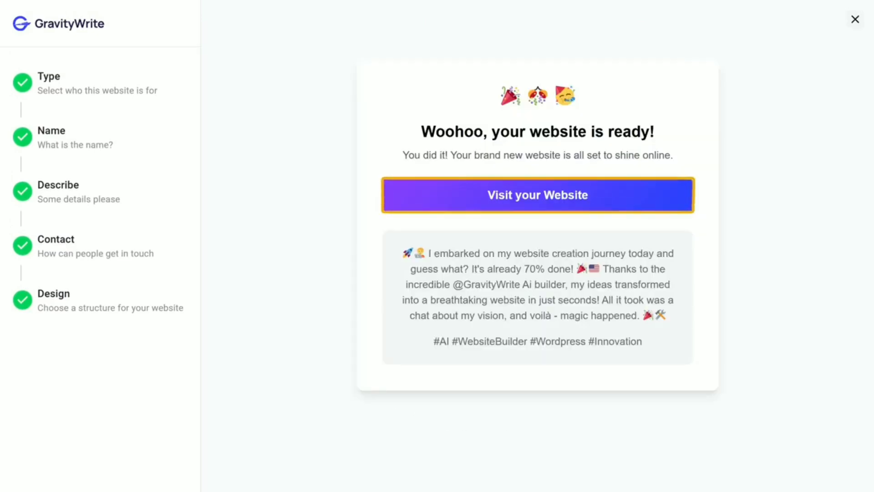
Visit the finished website and look through all sections of its homepage
left_click(532, 206)
scroll(533, 207, "down", 20)
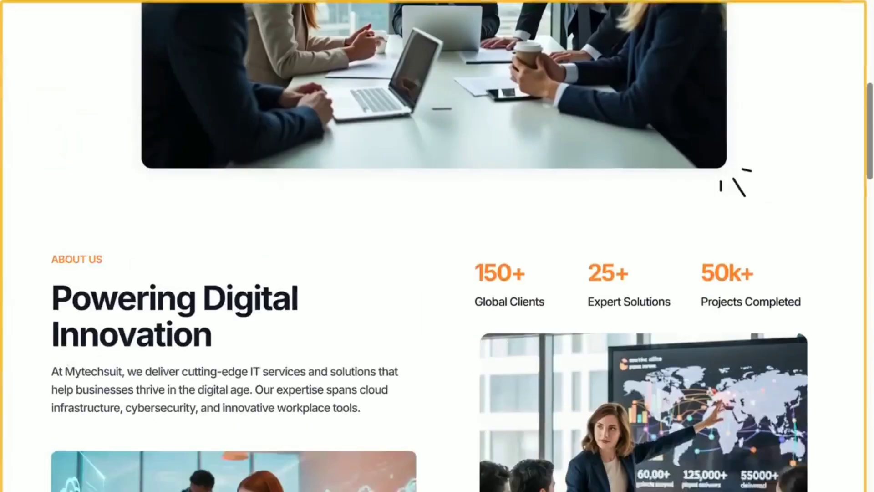
scroll(532, 207, "down", 20)
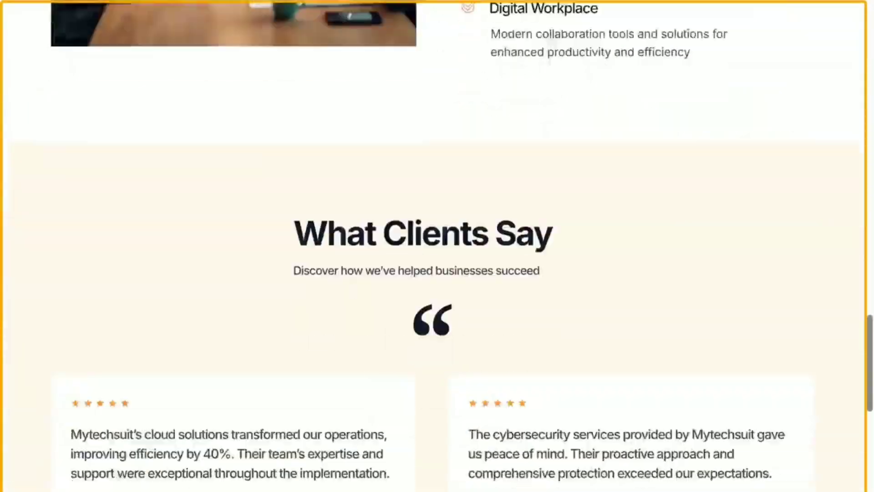
scroll(437, 245, "up", 20)
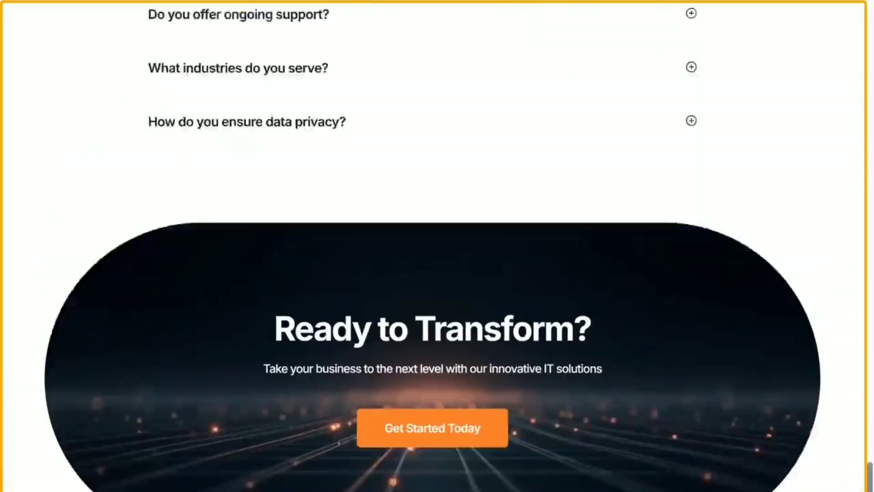
scroll(437, 245, "up", 15)
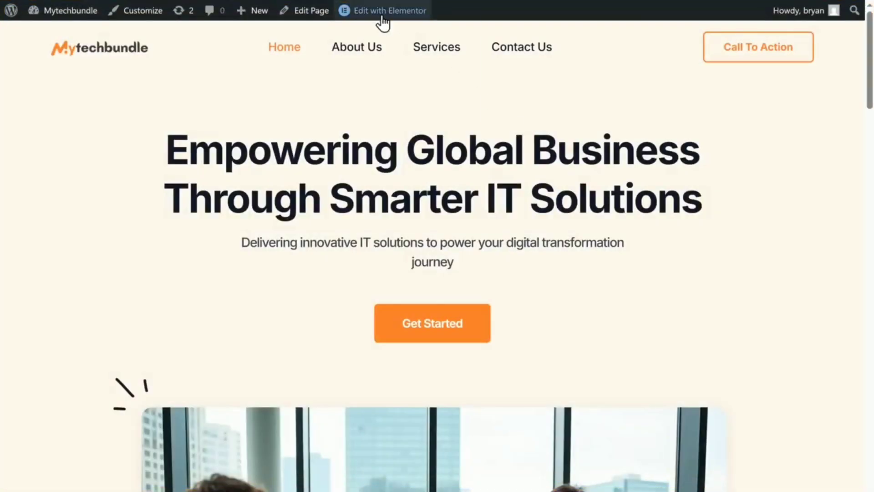
Open the Home page in Elementor and change the hero heading to "Welcome to our Digital Innovation Space"
left_click(383, 17)
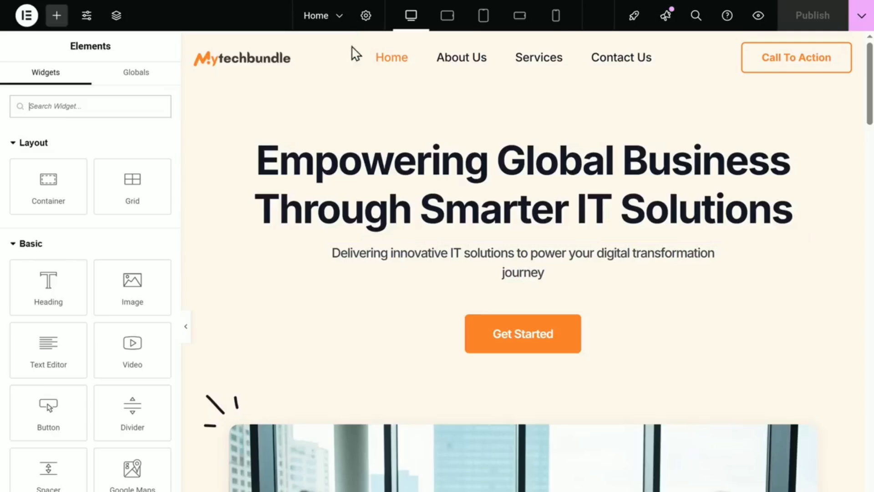
left_click(353, 183)
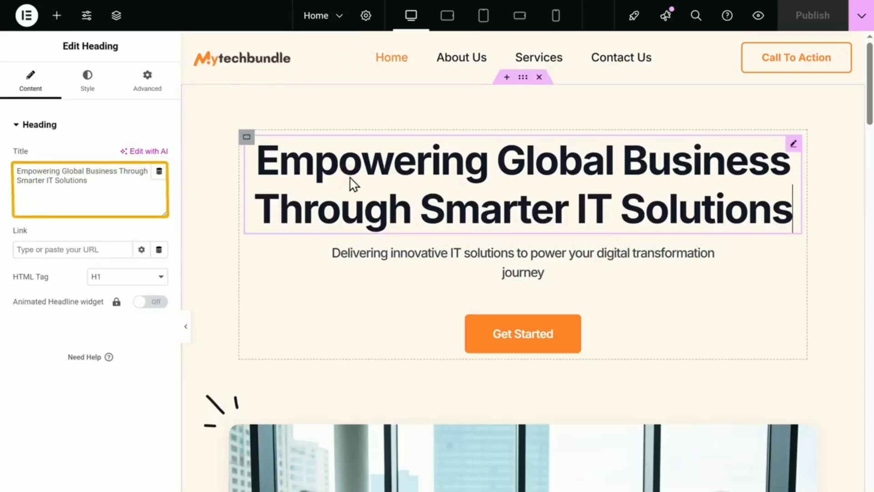
left_click_drag(91, 182, 15, 172)
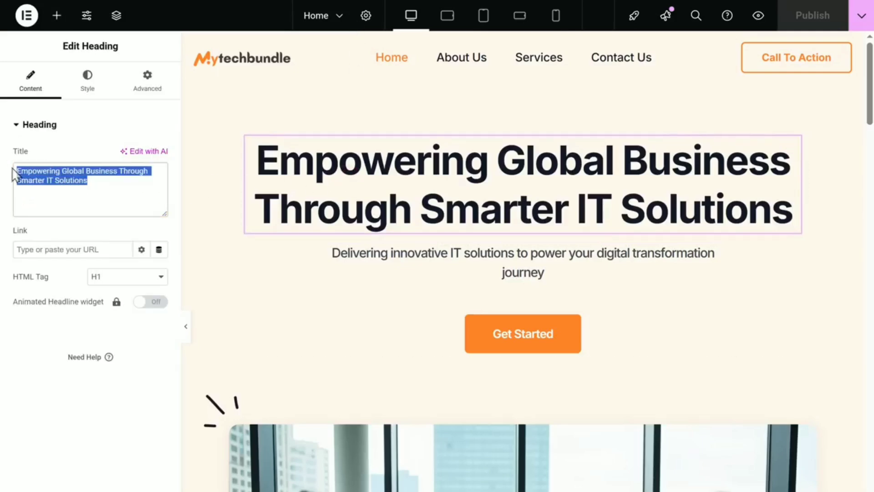
type("Welcome to our Digital Innovation Space")
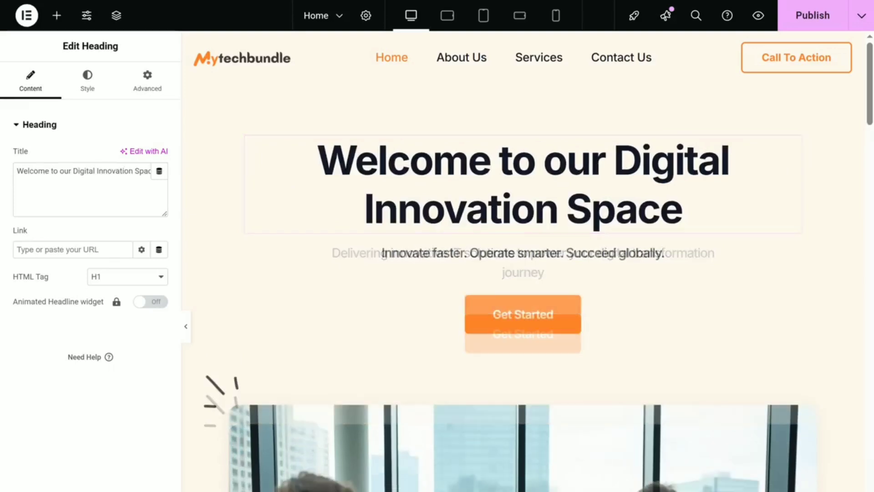
Replace the team meeting image below the hero text with the downloaded GW-Generated-Image-6_20_2025__12_42_06_PM picture and publish the page
scroll(524, 274, "down", 8)
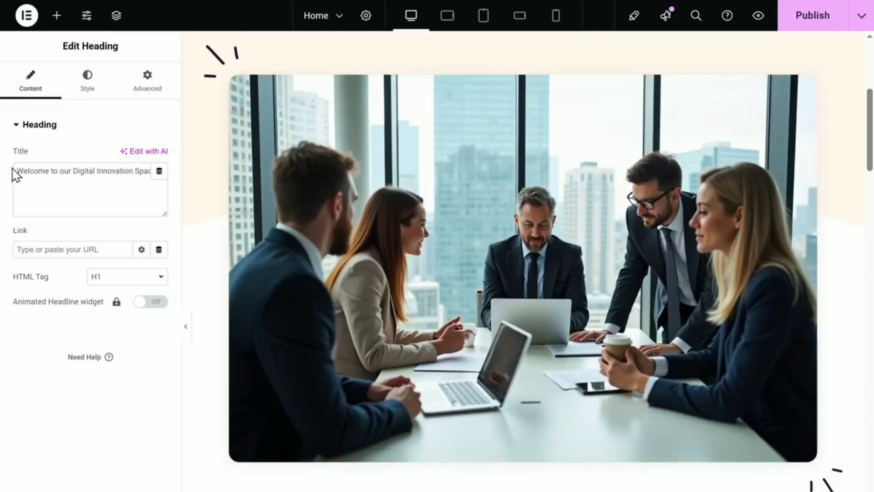
left_click(325, 145)
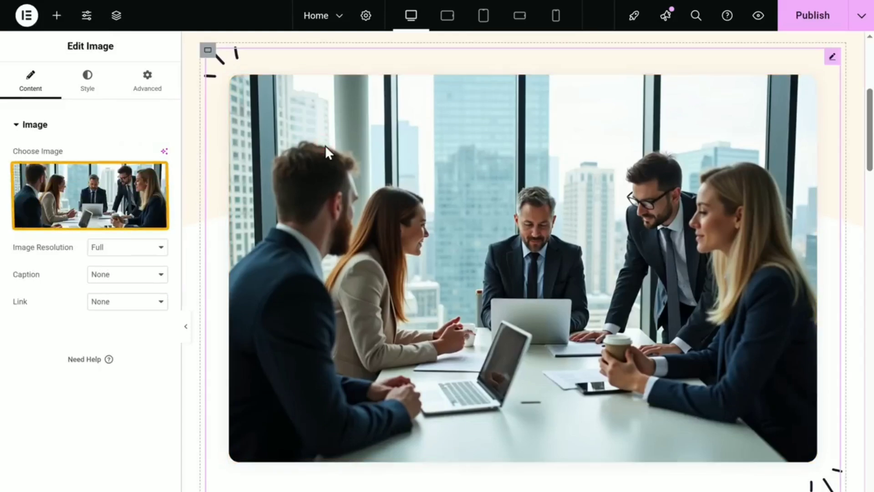
left_click(70, 228)
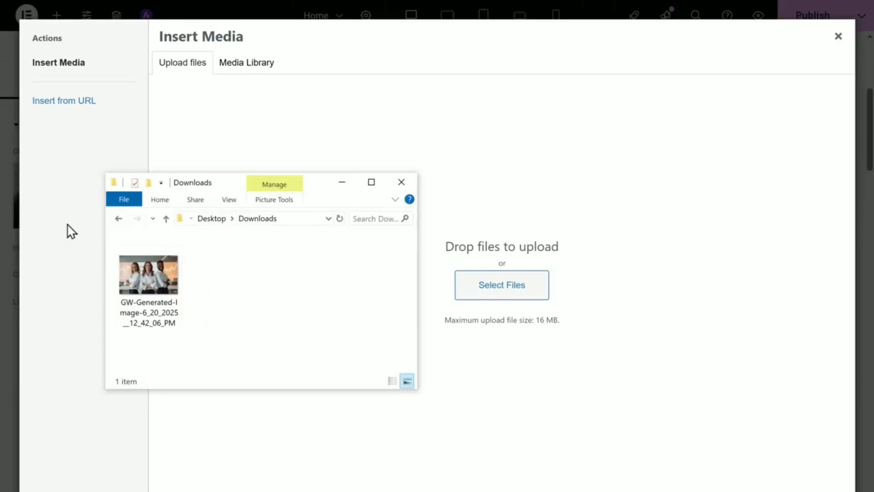
left_click_drag(151, 279, 179, 285)
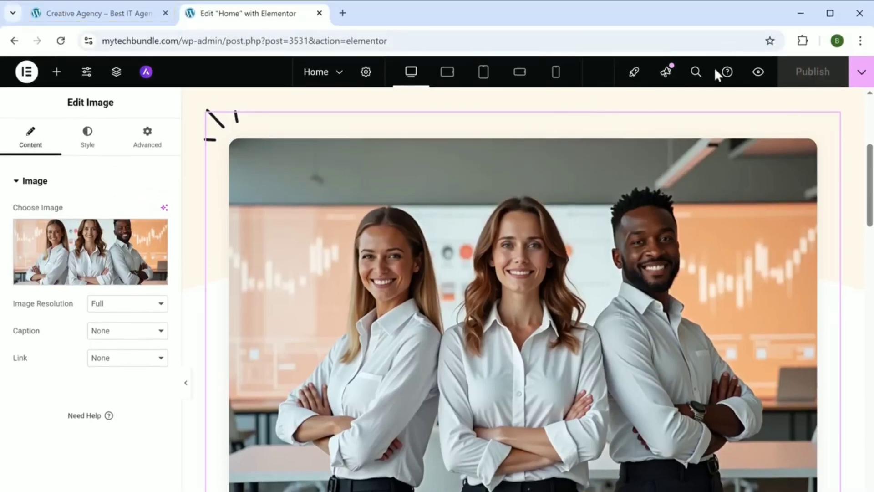
Switch back to the live homepage and look through its sections to check the edits
left_click(86, 17)
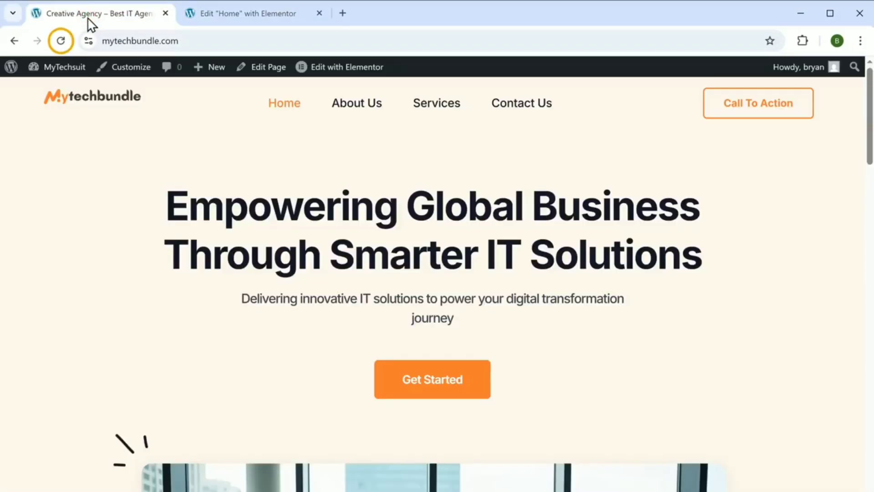
scroll(437, 246, "down", 15)
scroll(437, 246, "down", 20)
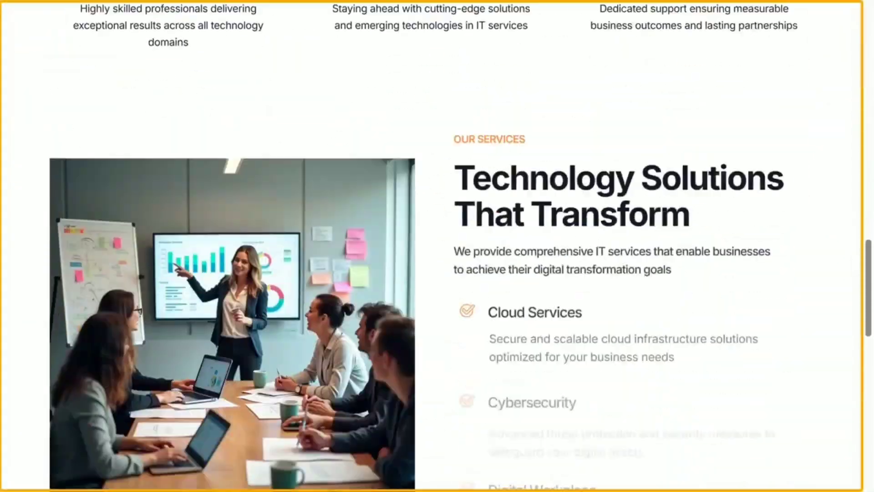